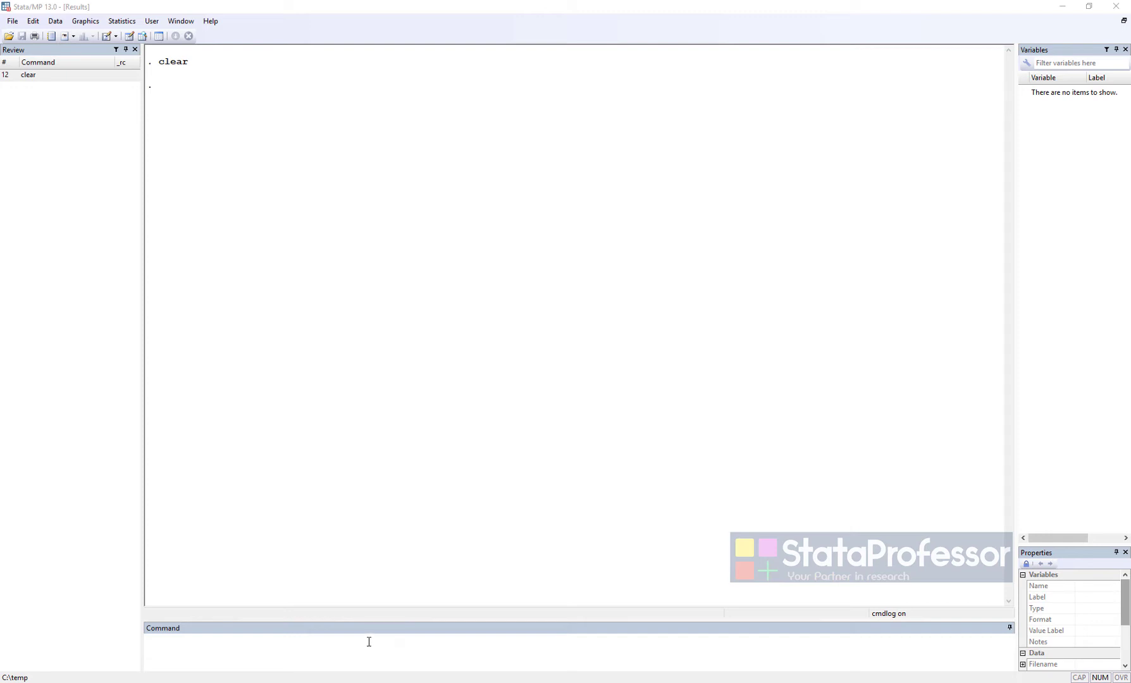
# - Load the 1978 Automobile Data with sysuse auto
pyautogui.click(369, 643)
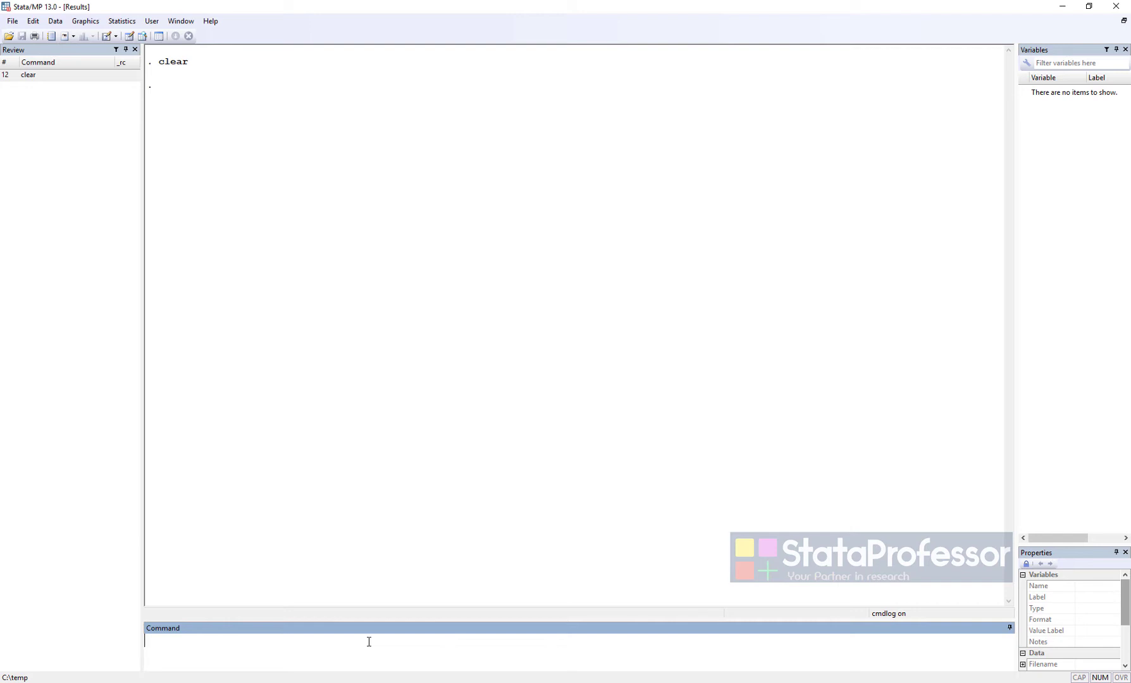
pyautogui.write('sys')
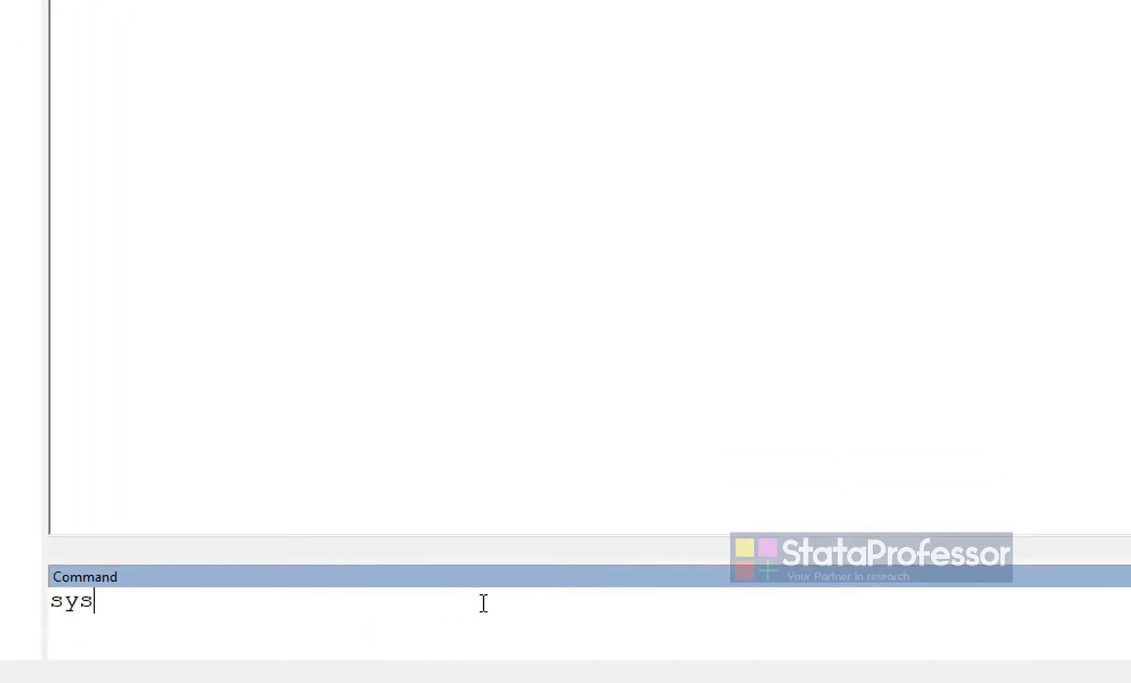
pyautogui.write('use auto')
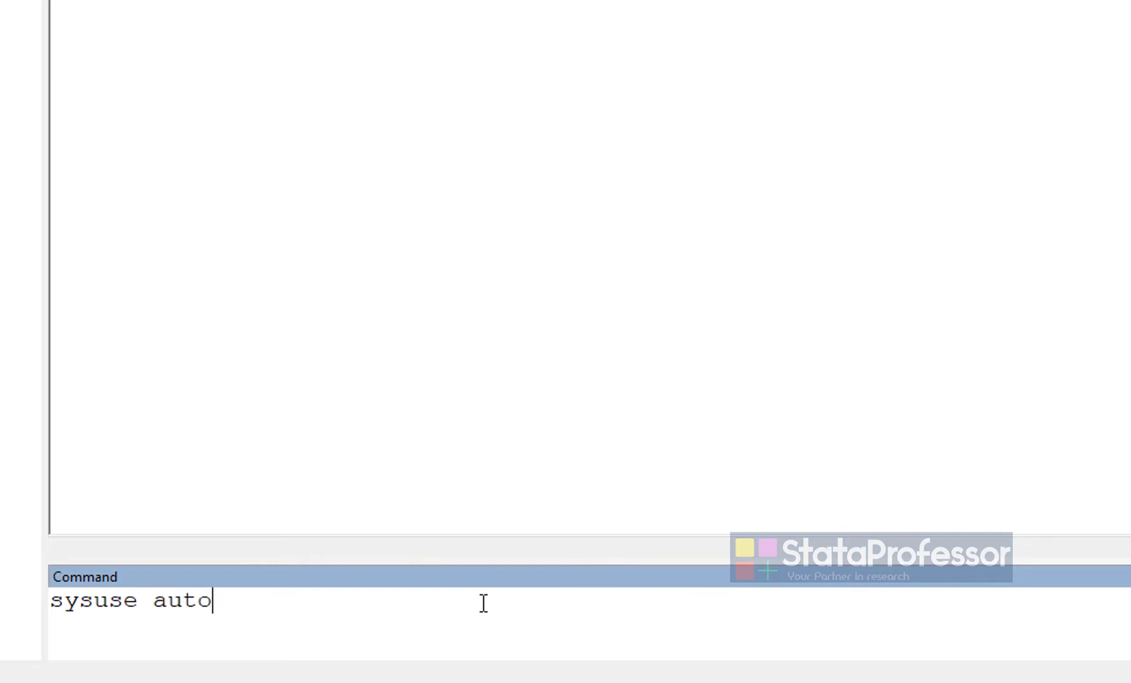
pyautogui.press('Return')
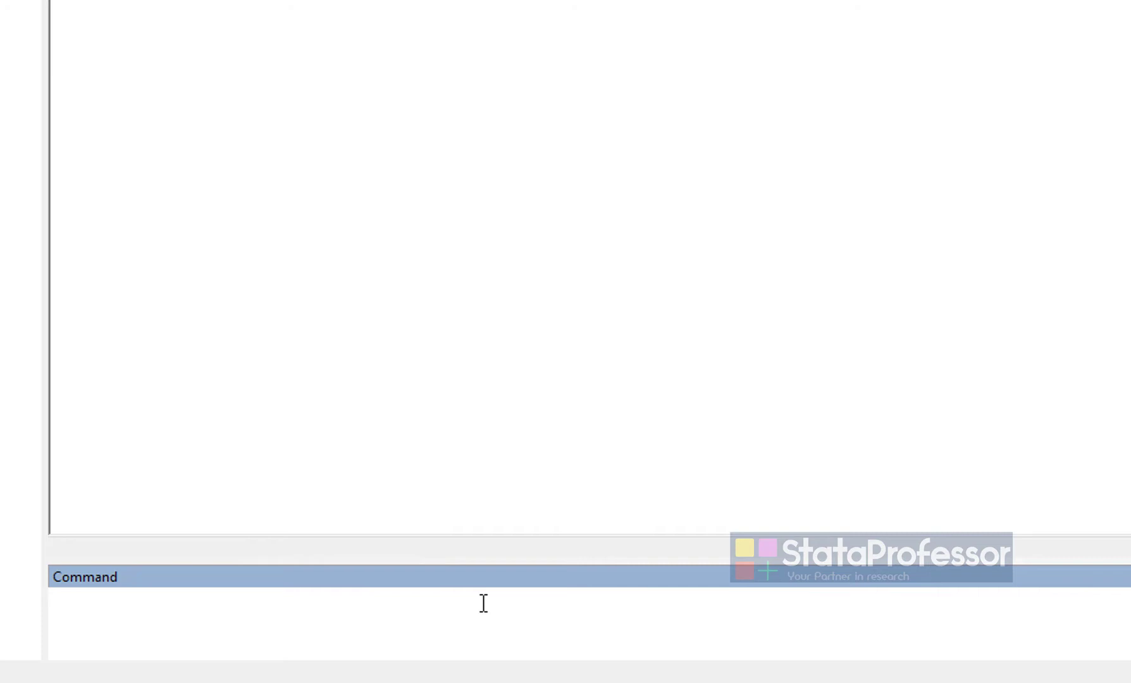
# - Run cor on the full pasted list of auto variables, price through foreign
pyautogui.hotkey('ctrl', 'v')
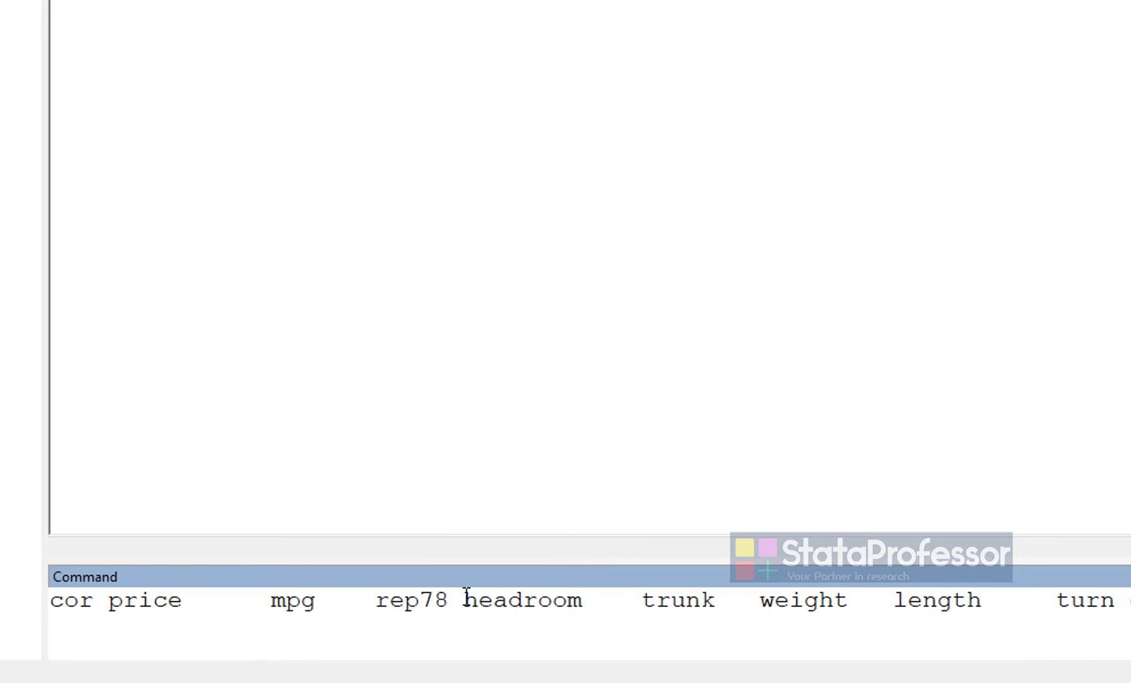
pyautogui.doubleClick(78, 600)
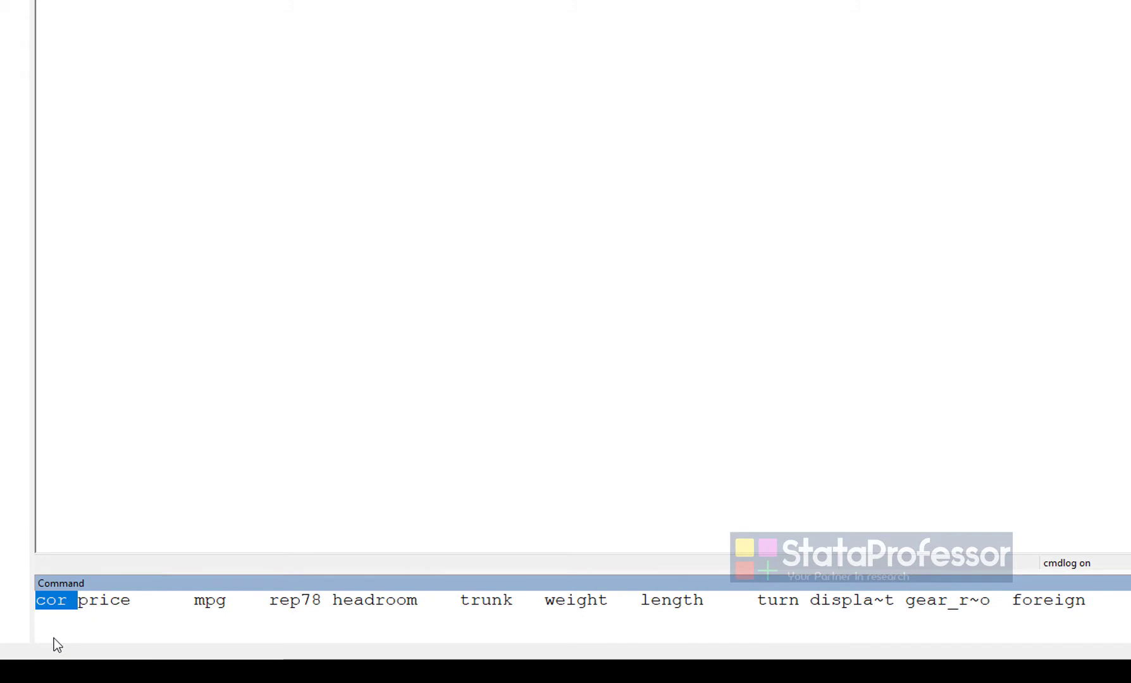
pyautogui.write('cor')
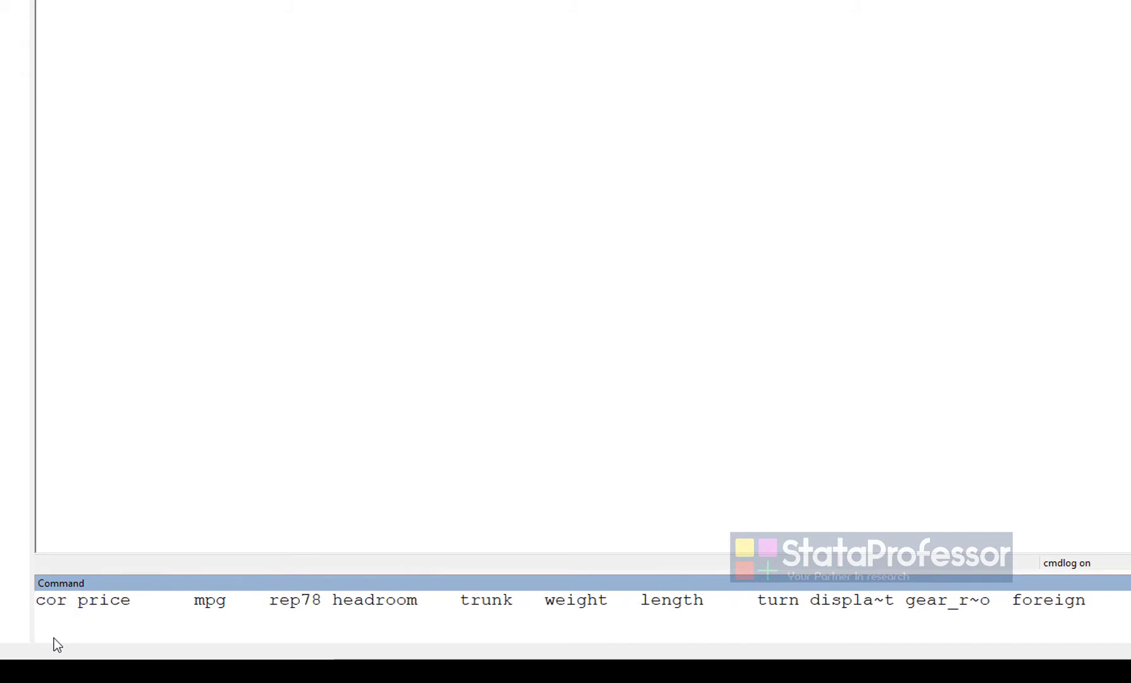
pyautogui.press('Return')
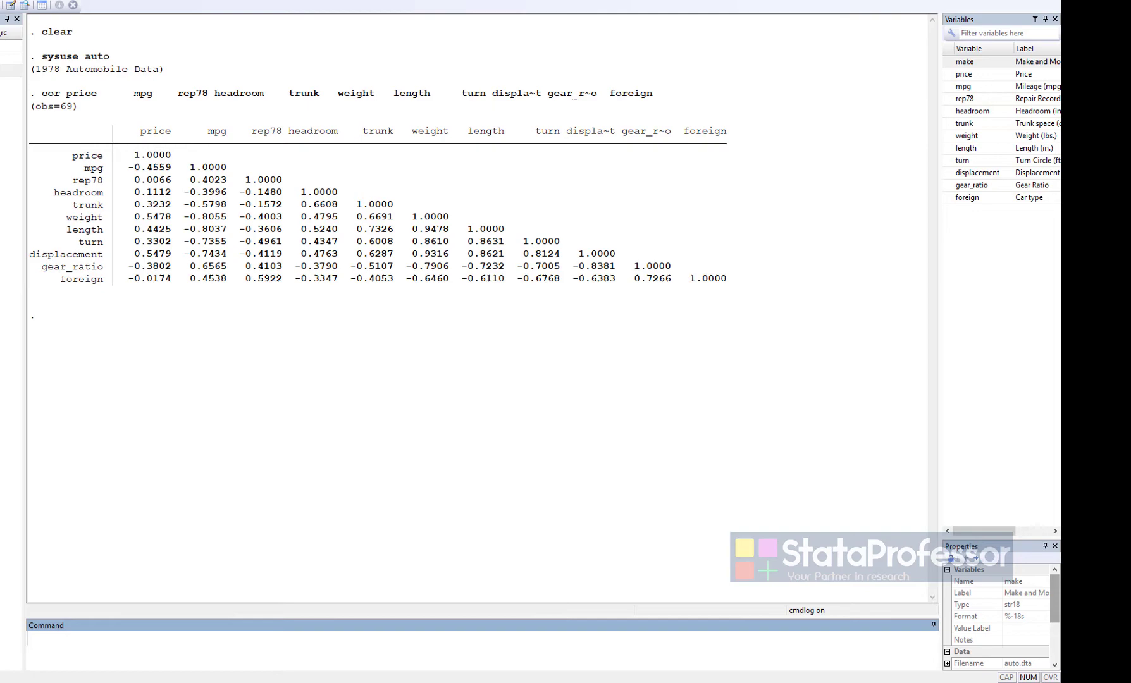
# - Rerun the recalled cor command prefixed with asdoc to append it to Myfile.doc, then open the file
pyautogui.click(11, 71)
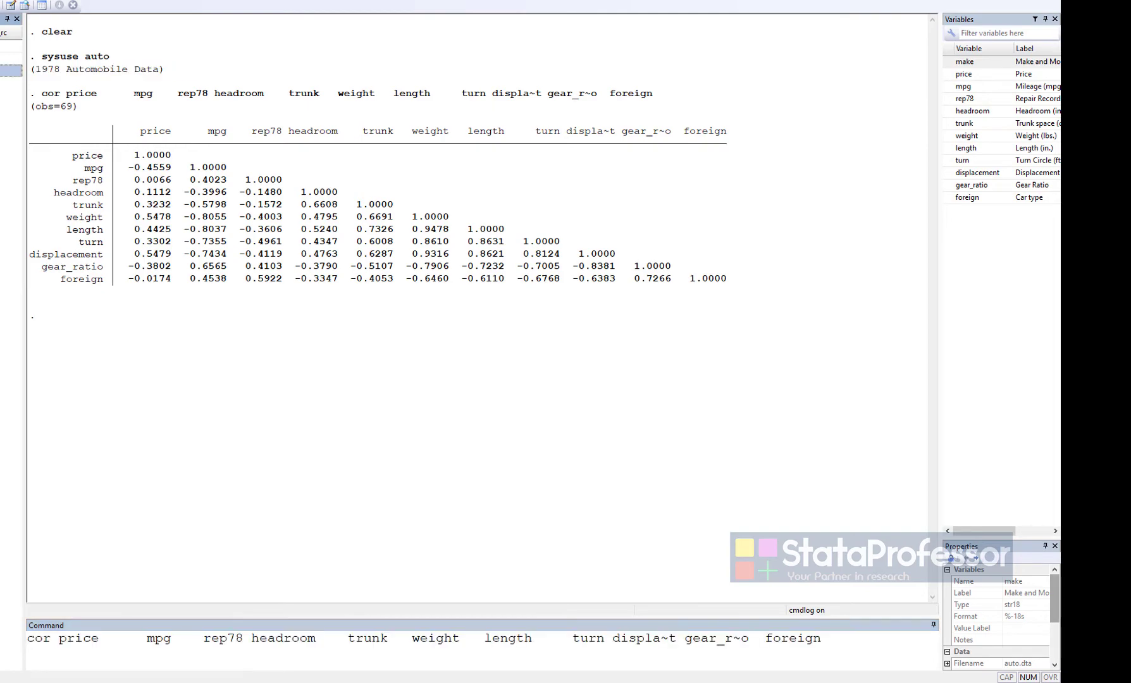
pyautogui.click(30, 641)
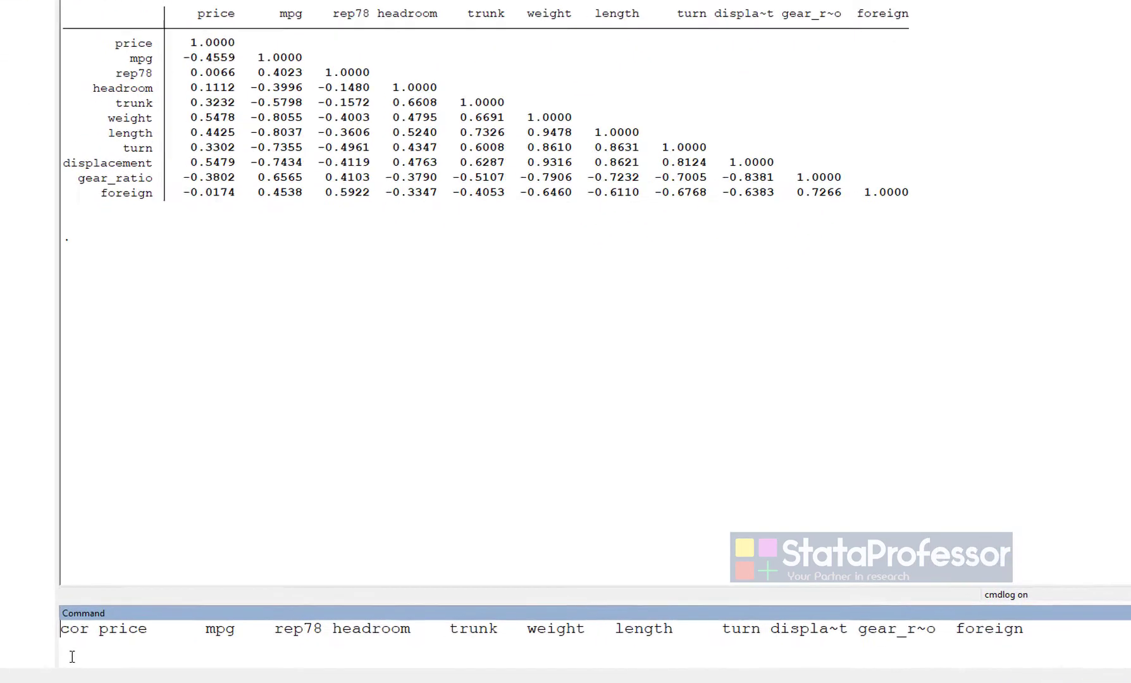
pyautogui.write('asdoc')
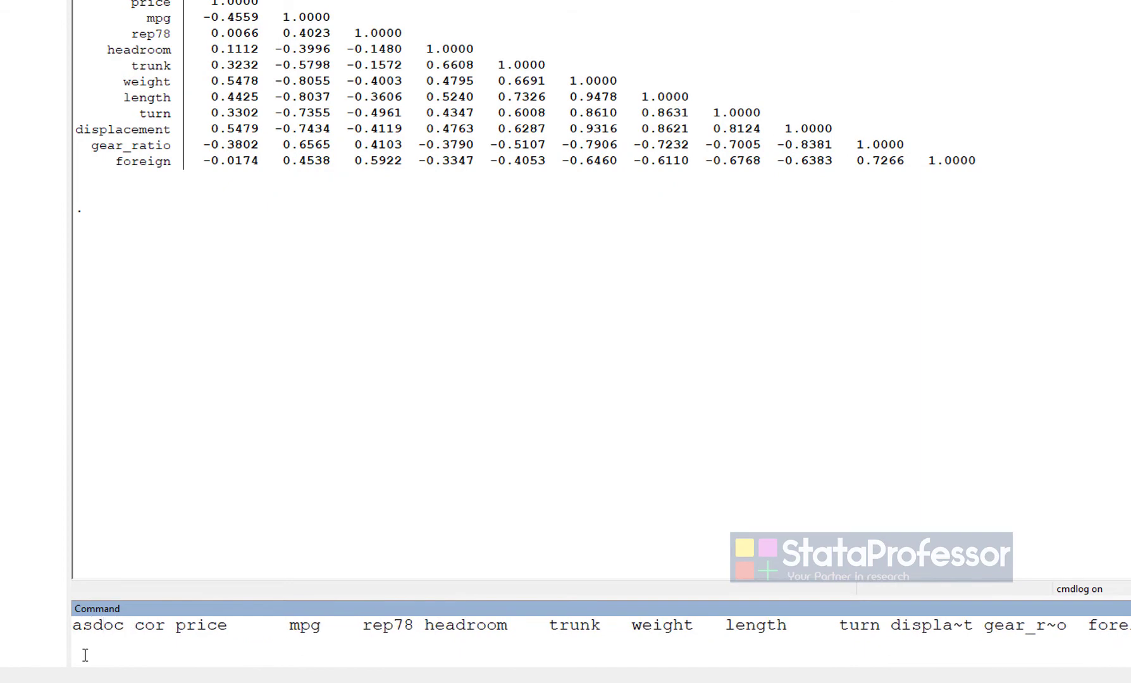
pyautogui.press('Return')
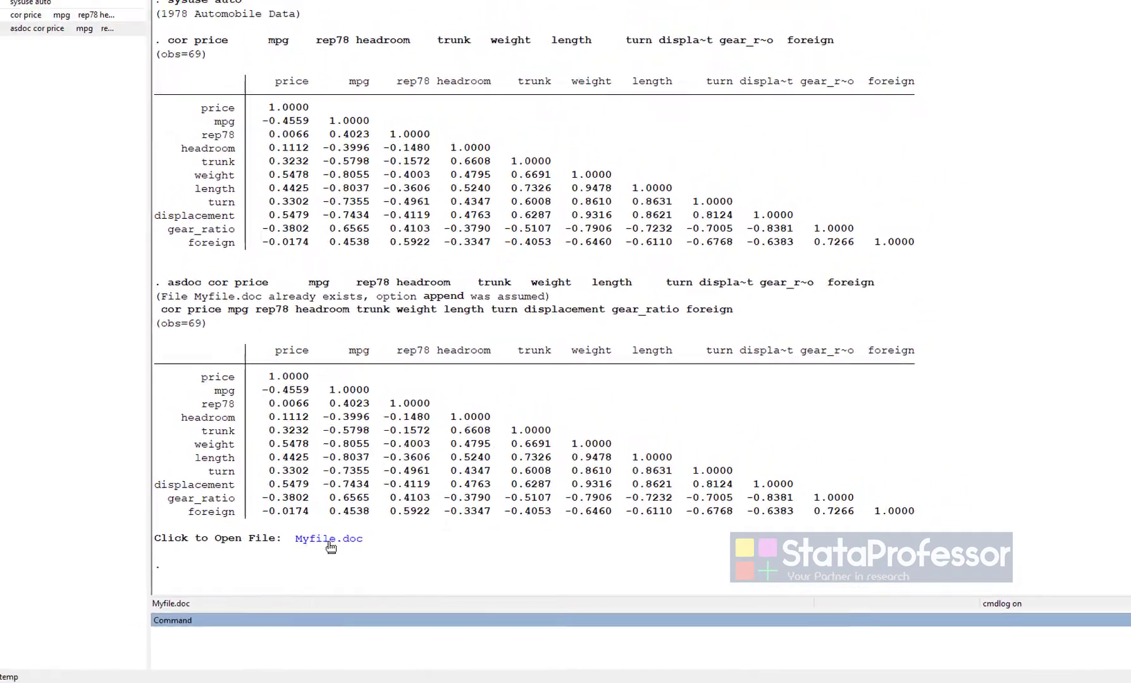
pyautogui.click(336, 545)
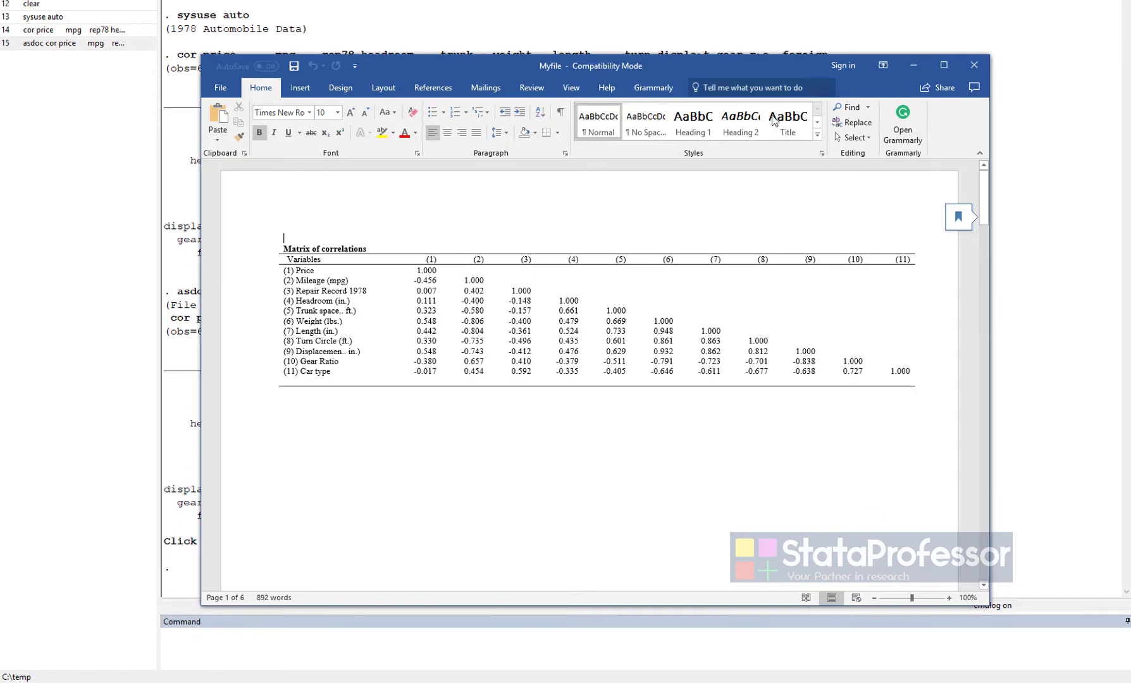
# - Maximize Word and select the numbered header row of the correlation matrix
pyautogui.click(945, 68)
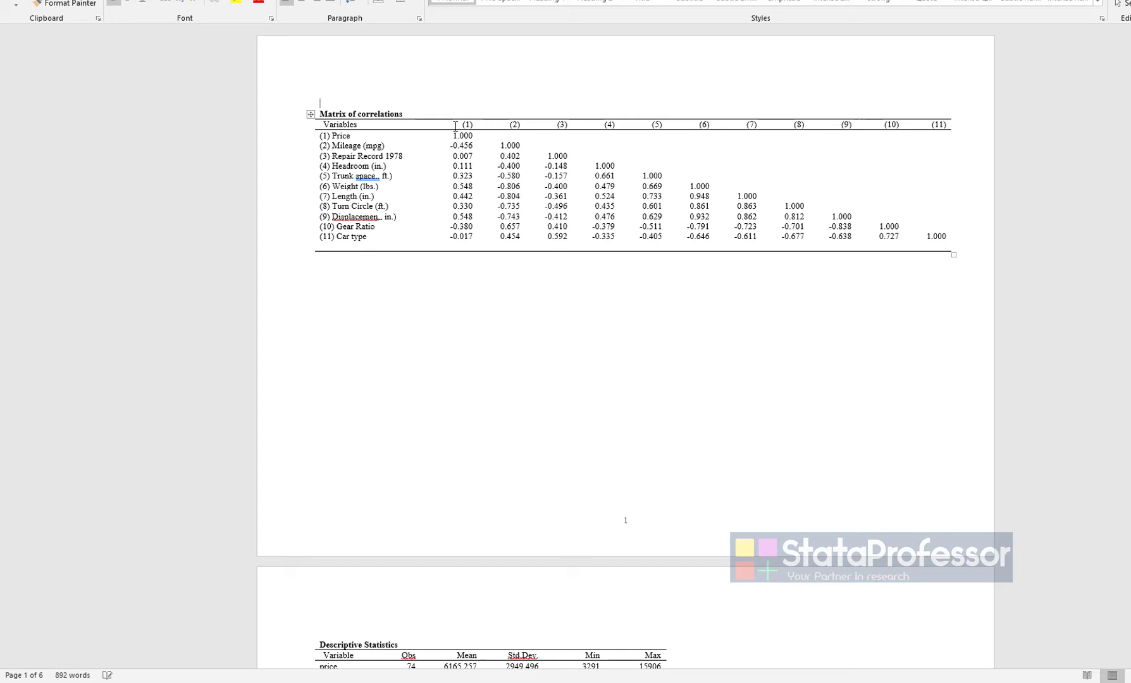
pyautogui.moveTo(455, 126); pyautogui.dragTo(946, 124)
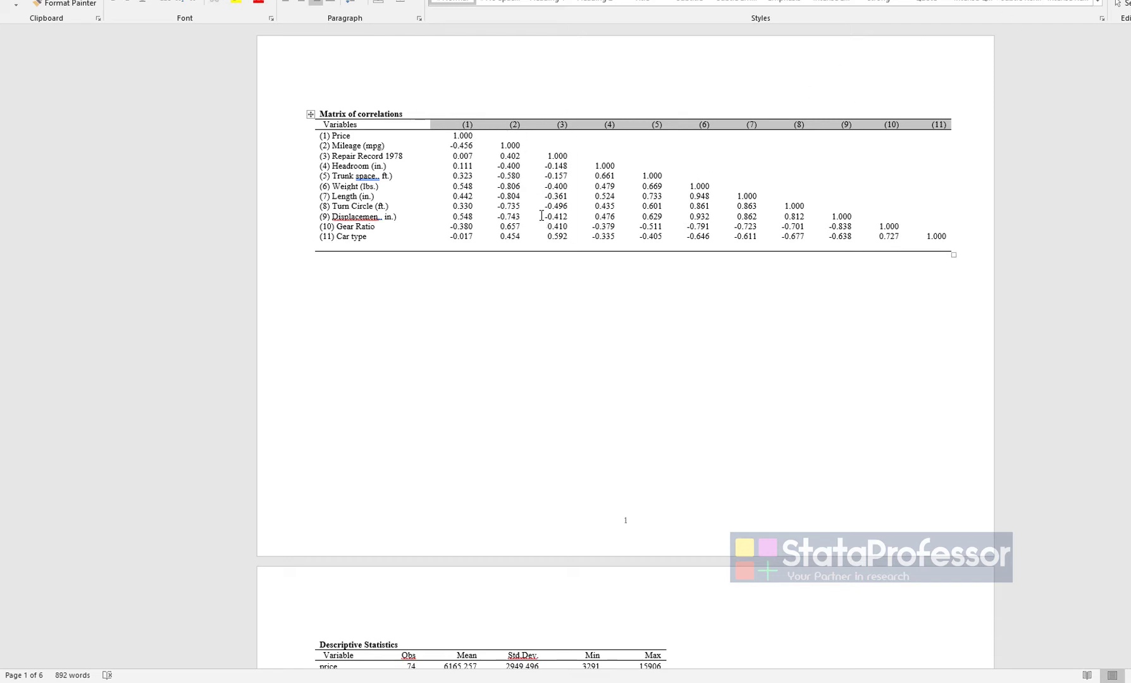
# - Close Word without saving and rerun asdoc cor with the nonum replace options
pyautogui.click(1118, 2)
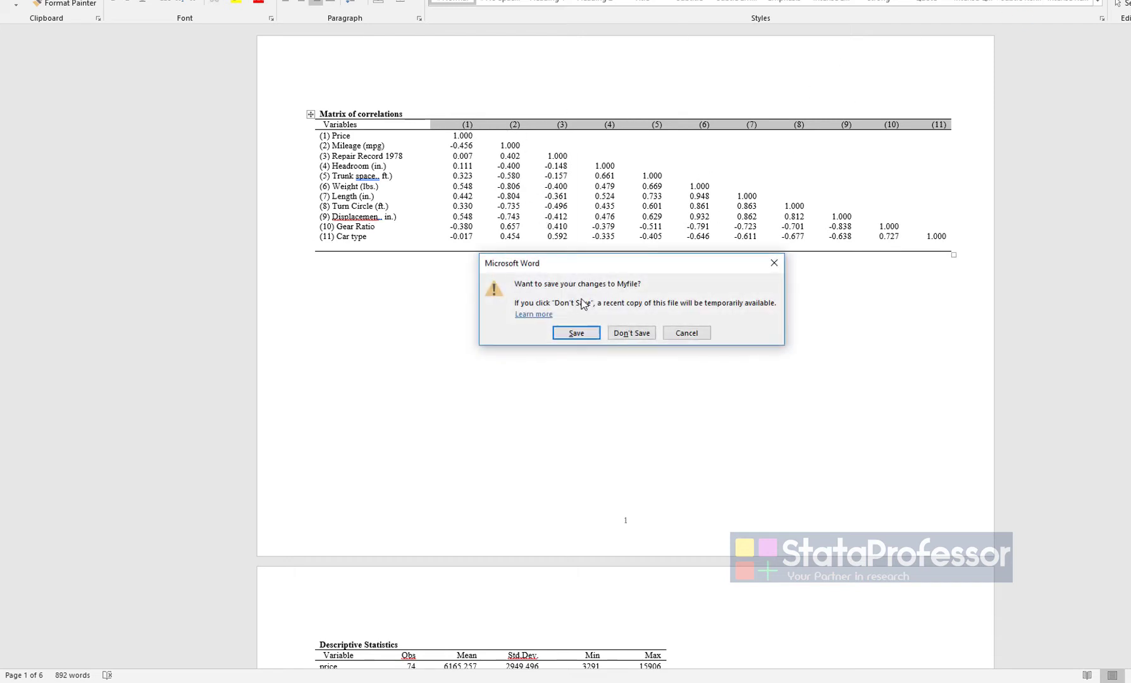
pyautogui.click(623, 333)
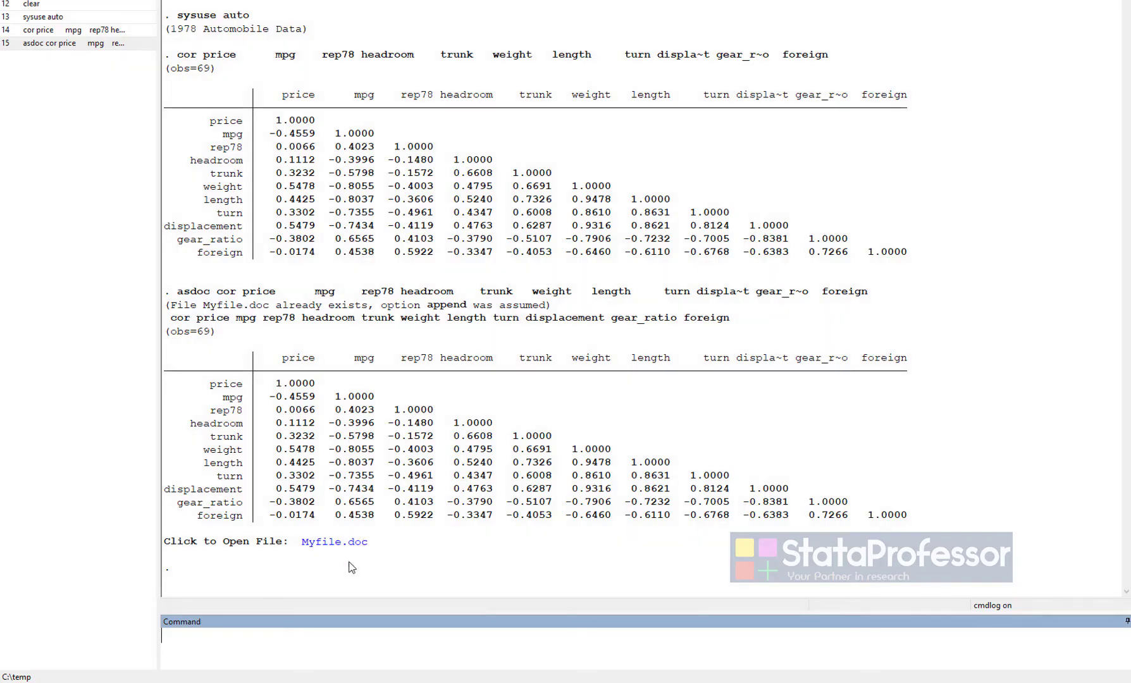
pyautogui.click(82, 44)
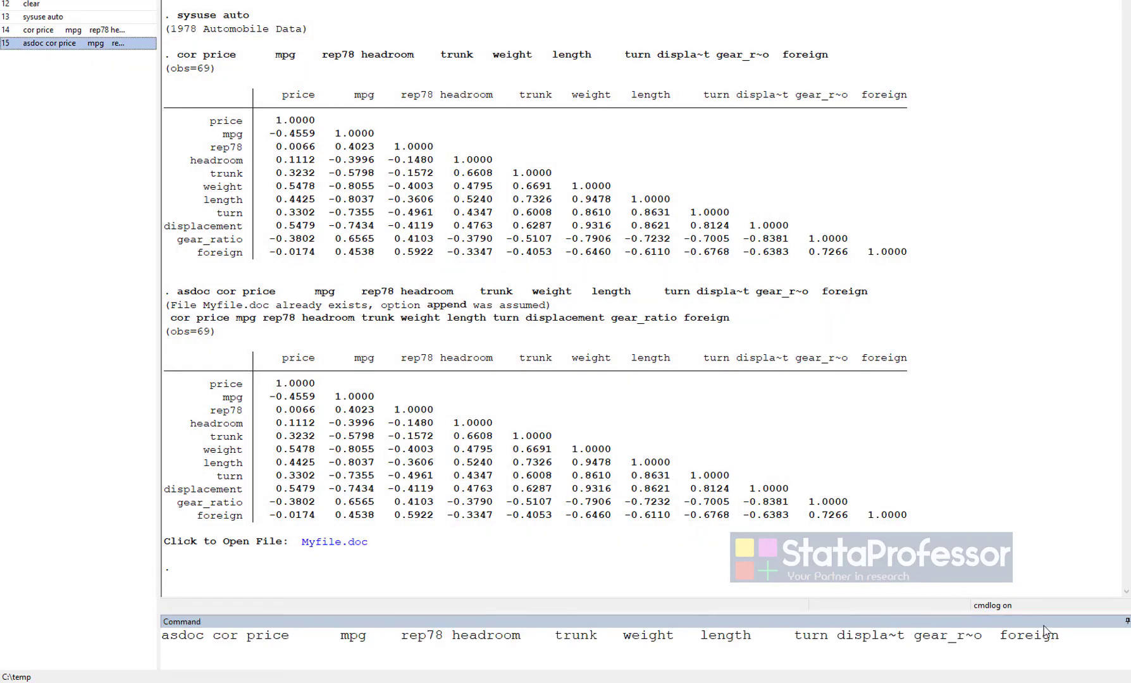
pyautogui.click(1081, 640)
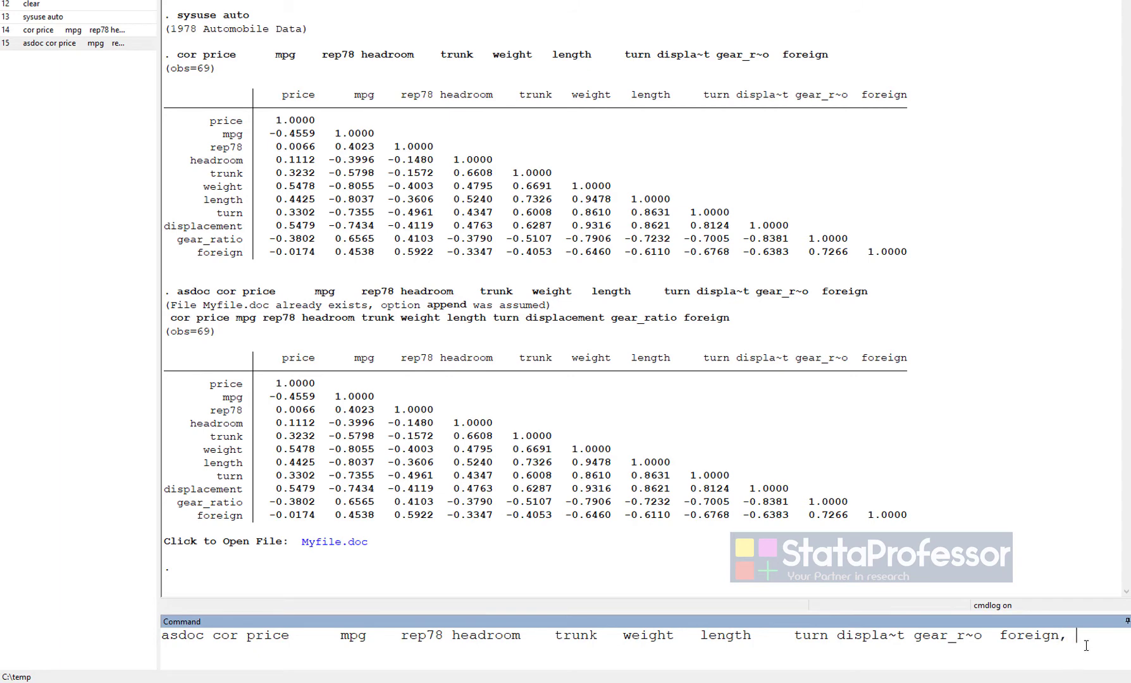
pyautogui.write(', nonun')
pyautogui.press('BackSpace')
pyautogui.write('m replace')
pyautogui.press('Return')
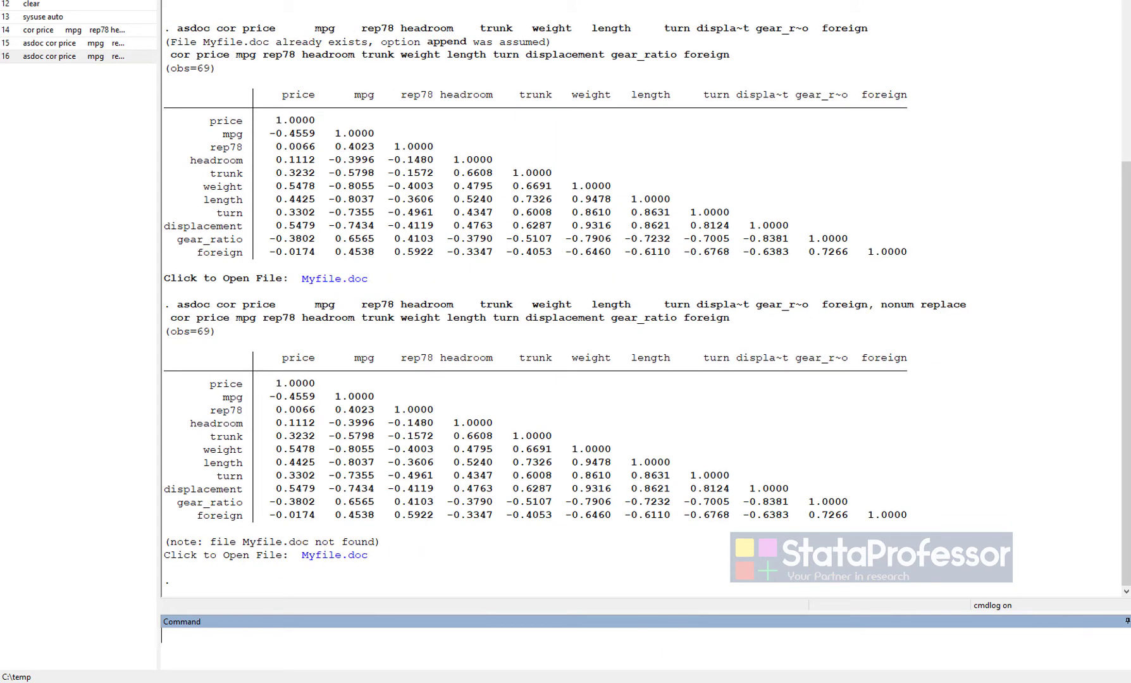
# - Open the new Myfile.doc, check the unnumbered variable-name header row and first column, then close Word
pyautogui.click(357, 559)
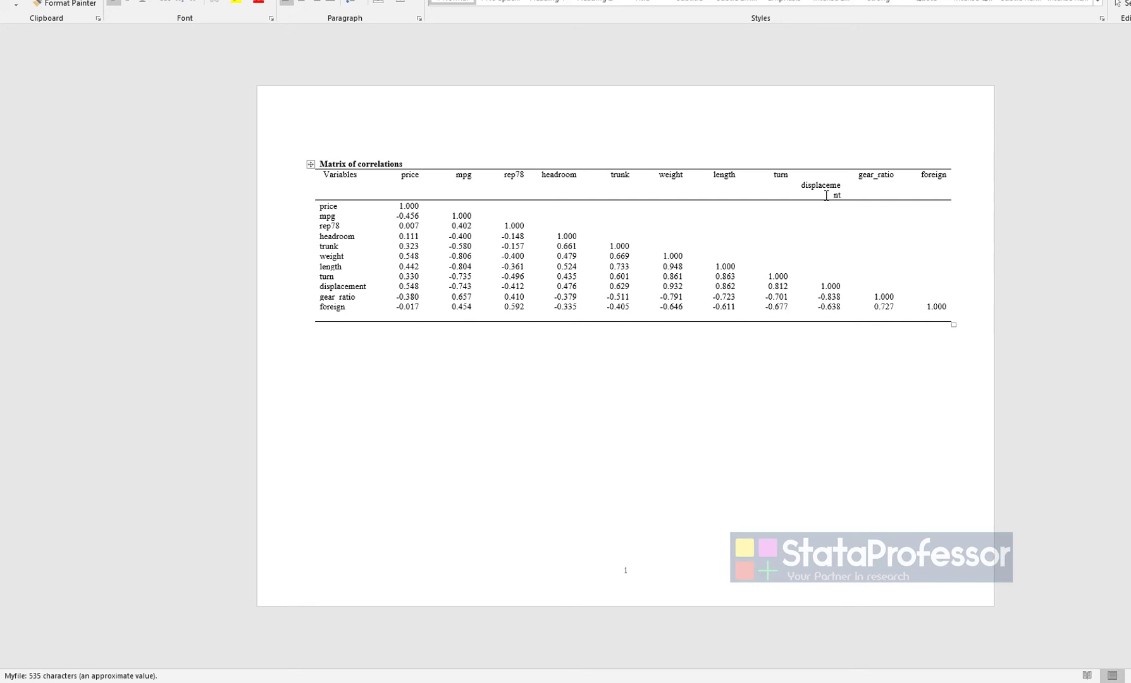
pyautogui.moveTo(392, 177); pyautogui.dragTo(911, 172)
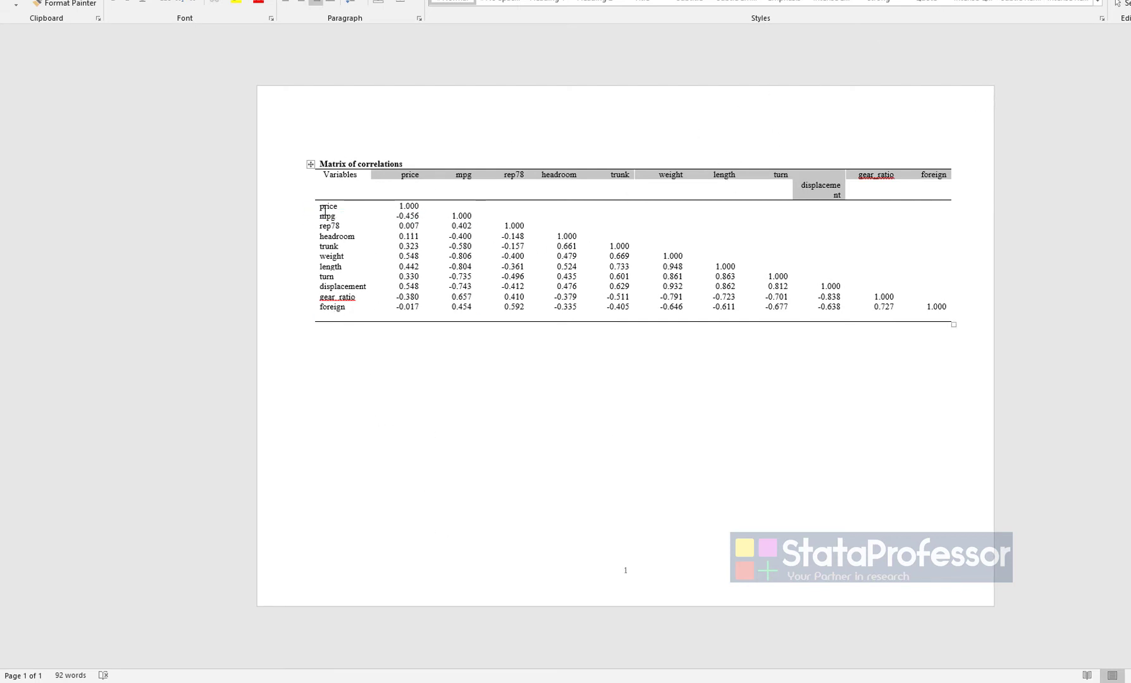
pyautogui.moveTo(325, 207); pyautogui.dragTo(329, 312)
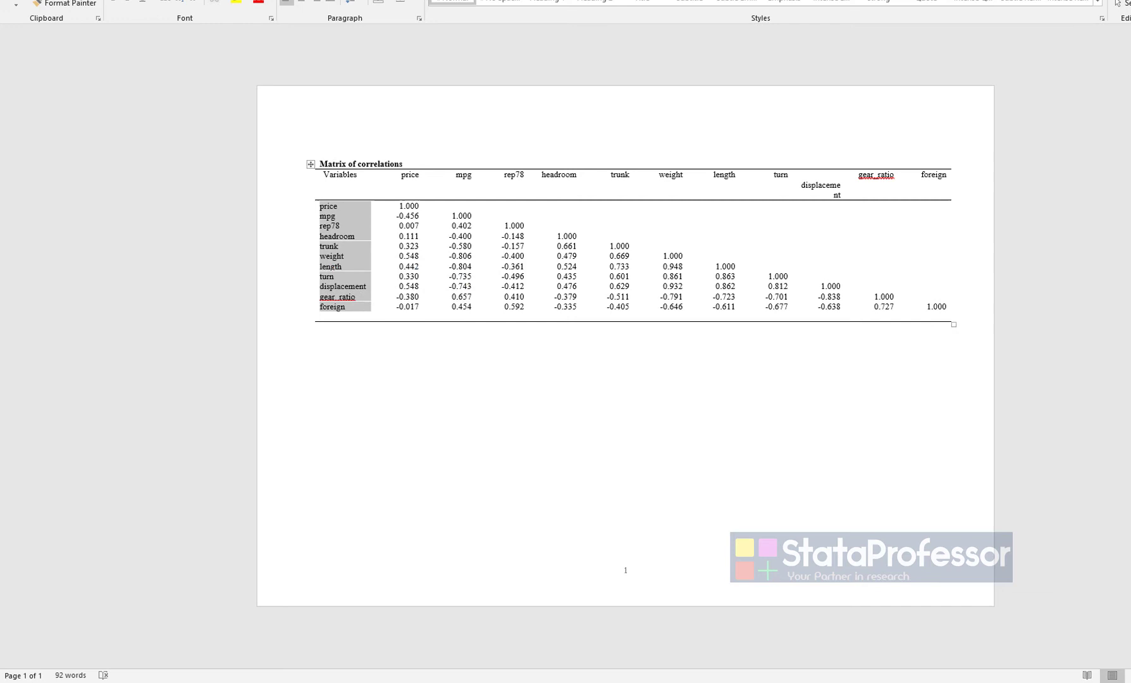
pyautogui.hotkey('alt', 'F4')
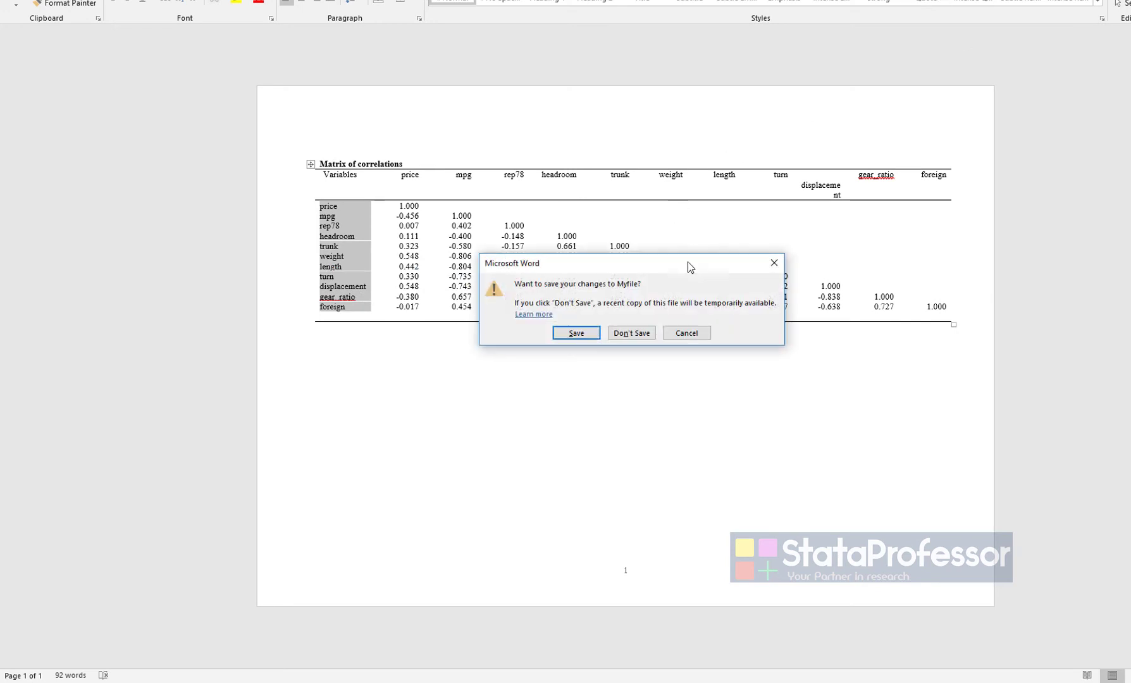
# - Discard Word's changes, rerun asdoc cor with label replace instead of nonum, and open Myfile.doc
pyautogui.click(630, 334)
pyautogui.click(94, 58)
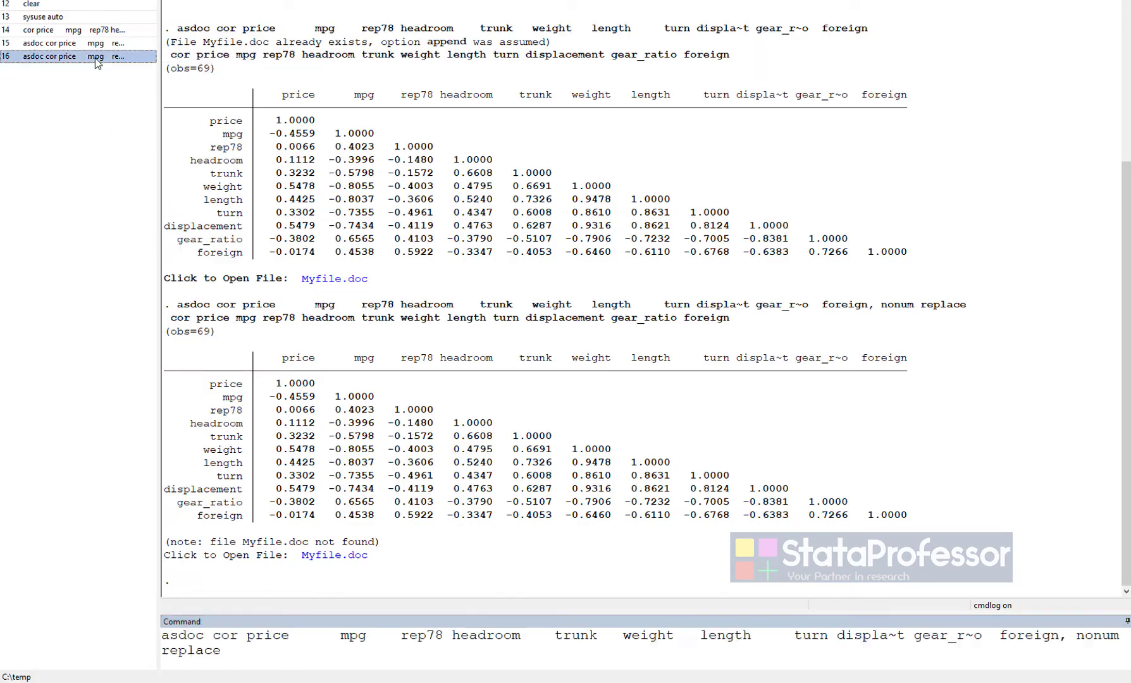
pyautogui.doubleClick(1077, 635)
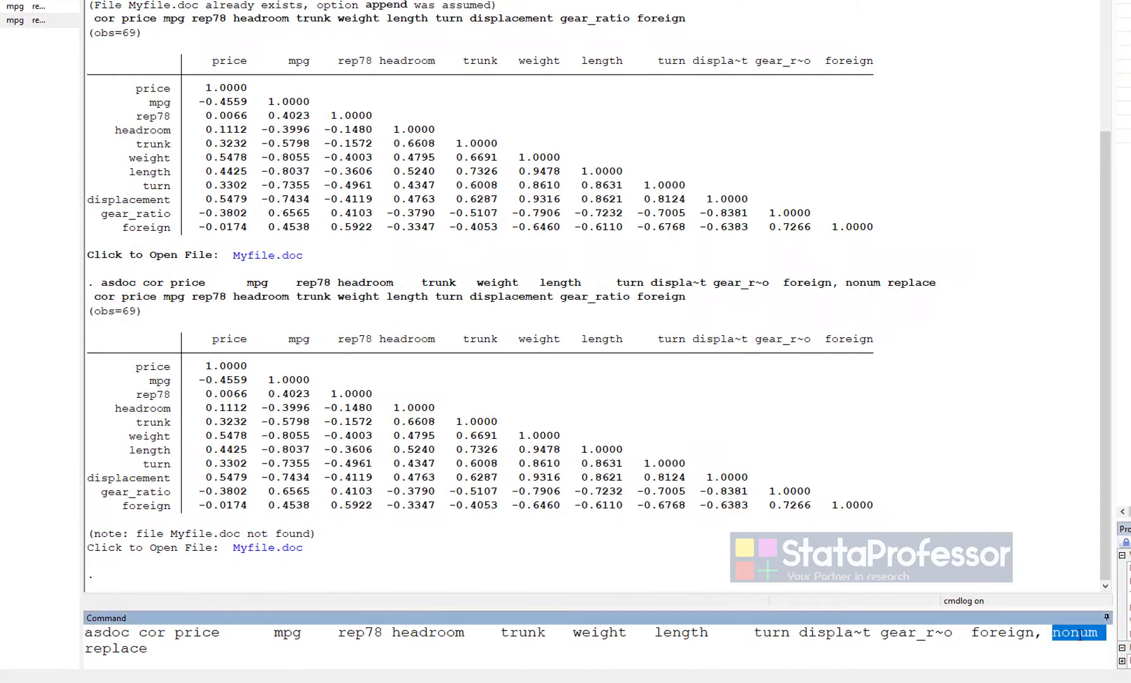
pyautogui.press('Delete')
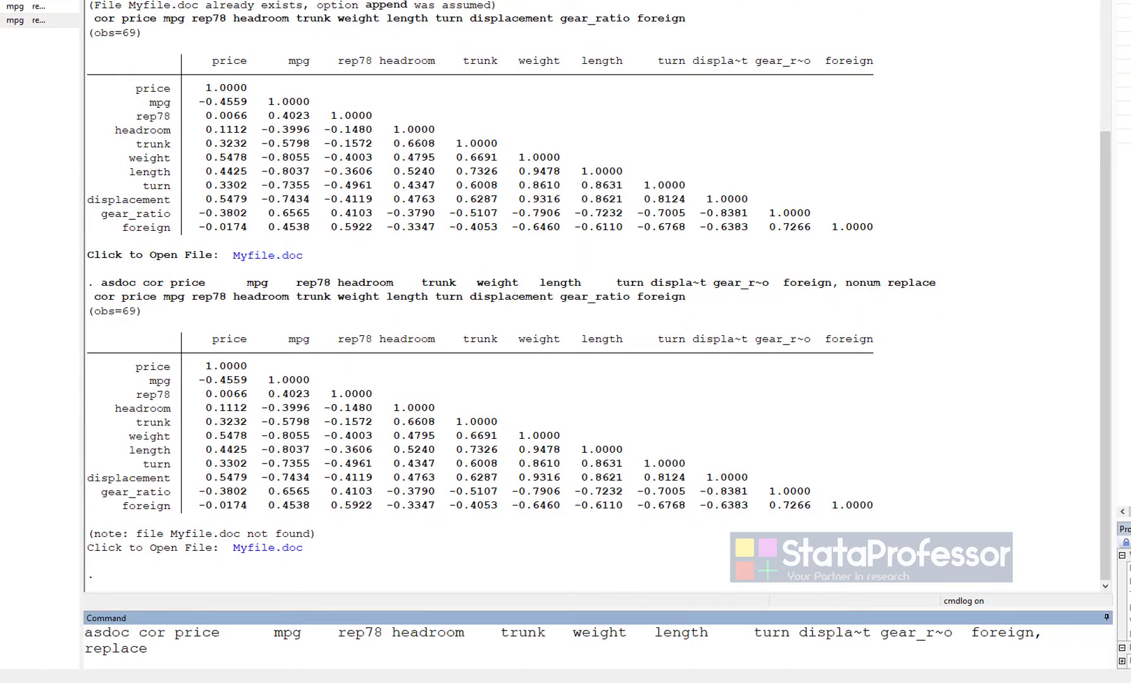
pyautogui.write('label')
pyautogui.press('Return')
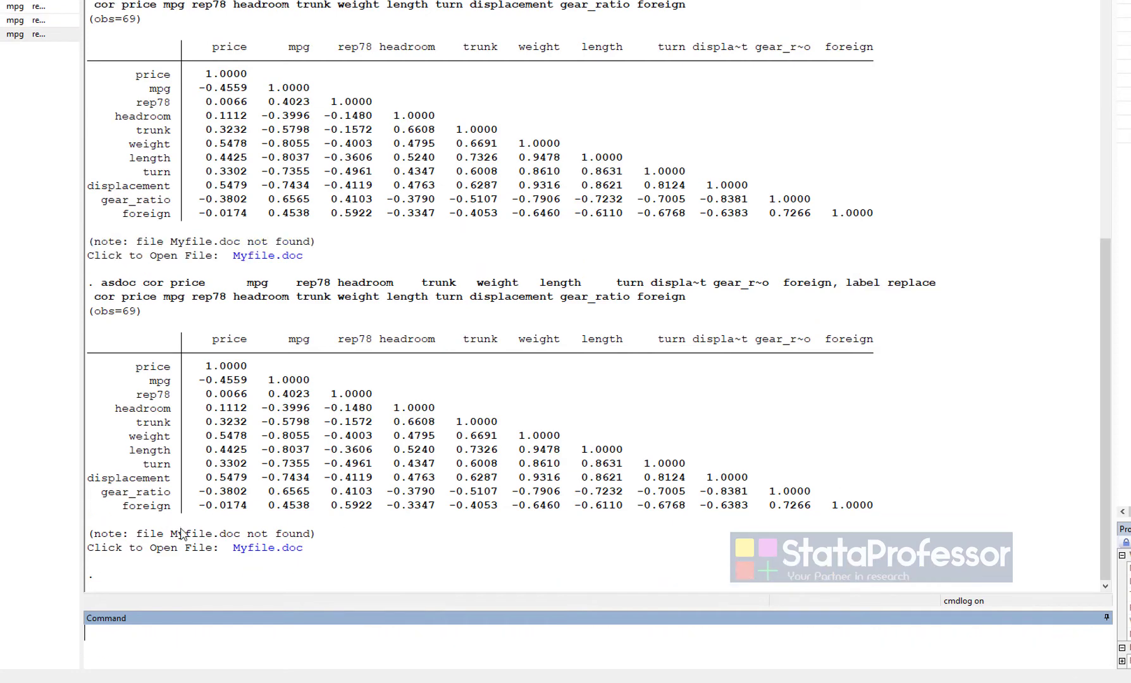
pyautogui.click(246, 548)
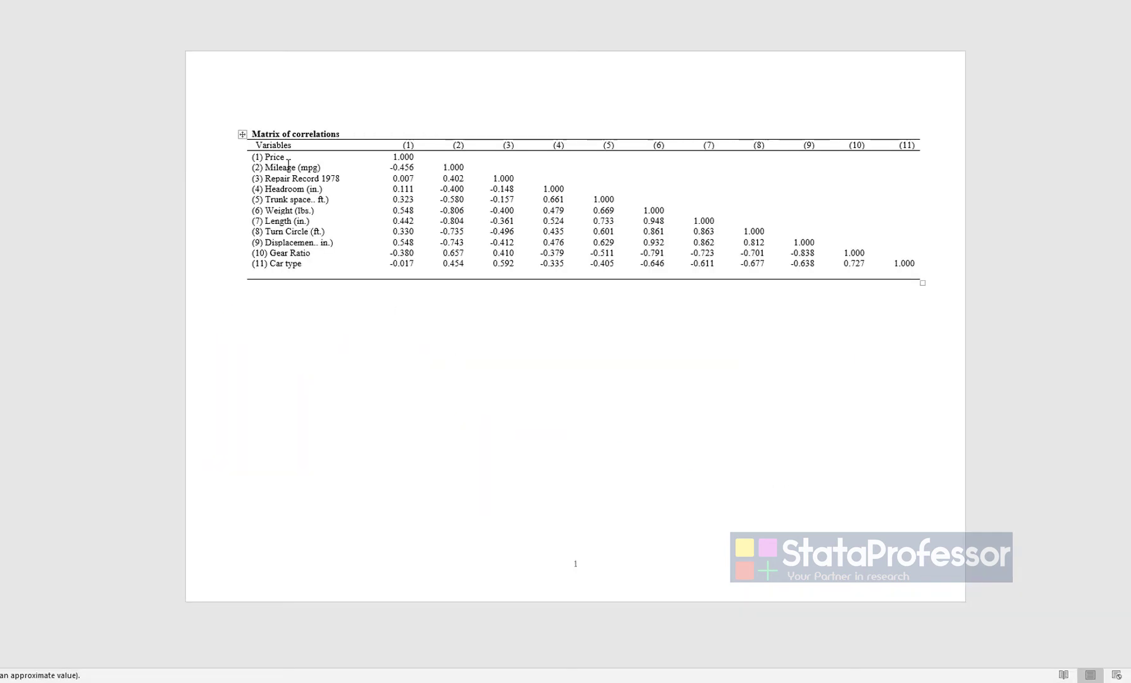
# - Select the labelled correlation table to review it, then close Word without saving
pyautogui.moveTo(287, 162); pyautogui.dragTo(914, 271)
pyautogui.hotkey('alt', 'F4')
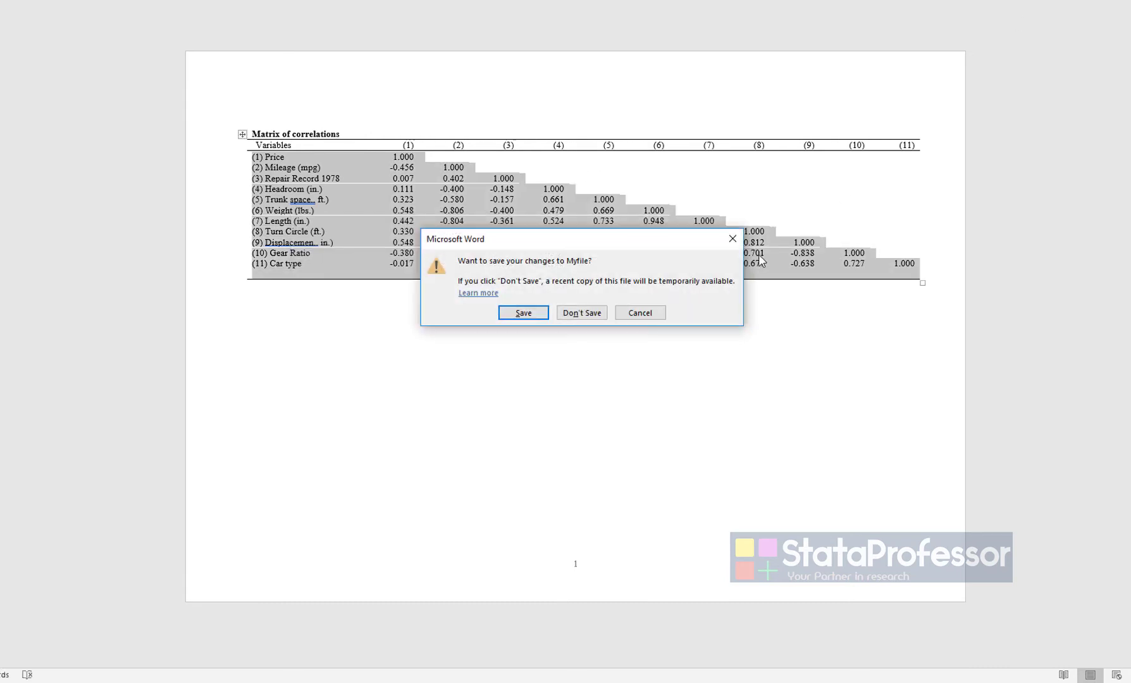
pyautogui.click(580, 313)
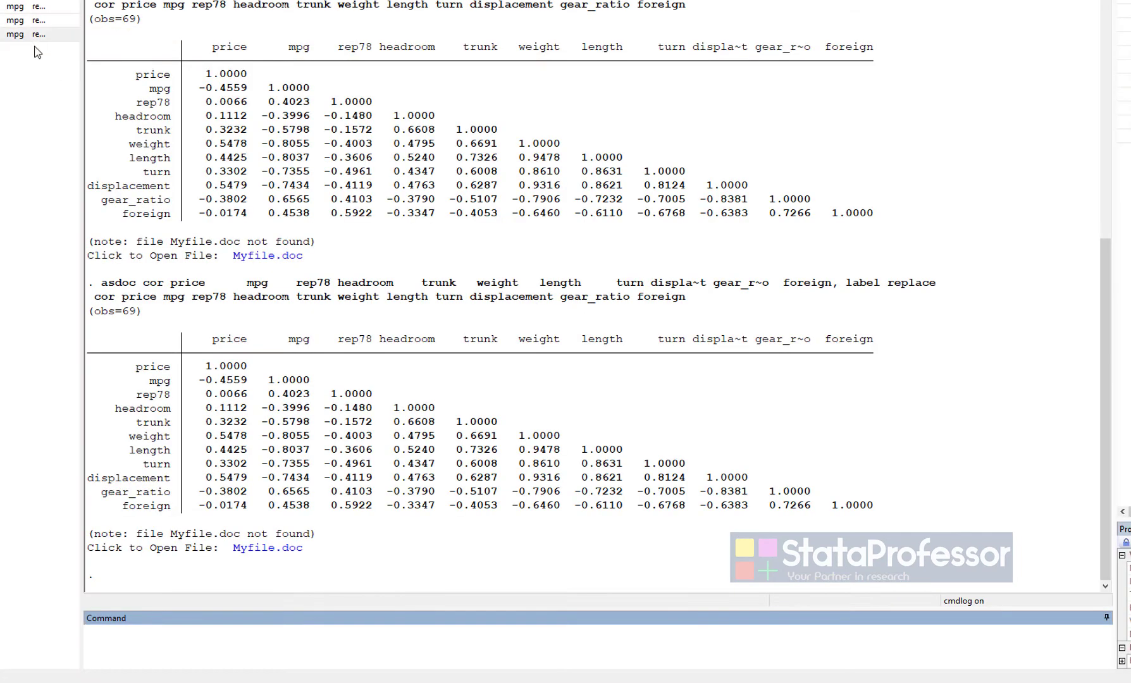
# - Run asdoc pwcorr with label replace star(.01) and open the resulting Myfile.doc
pyautogui.click(22, 37)
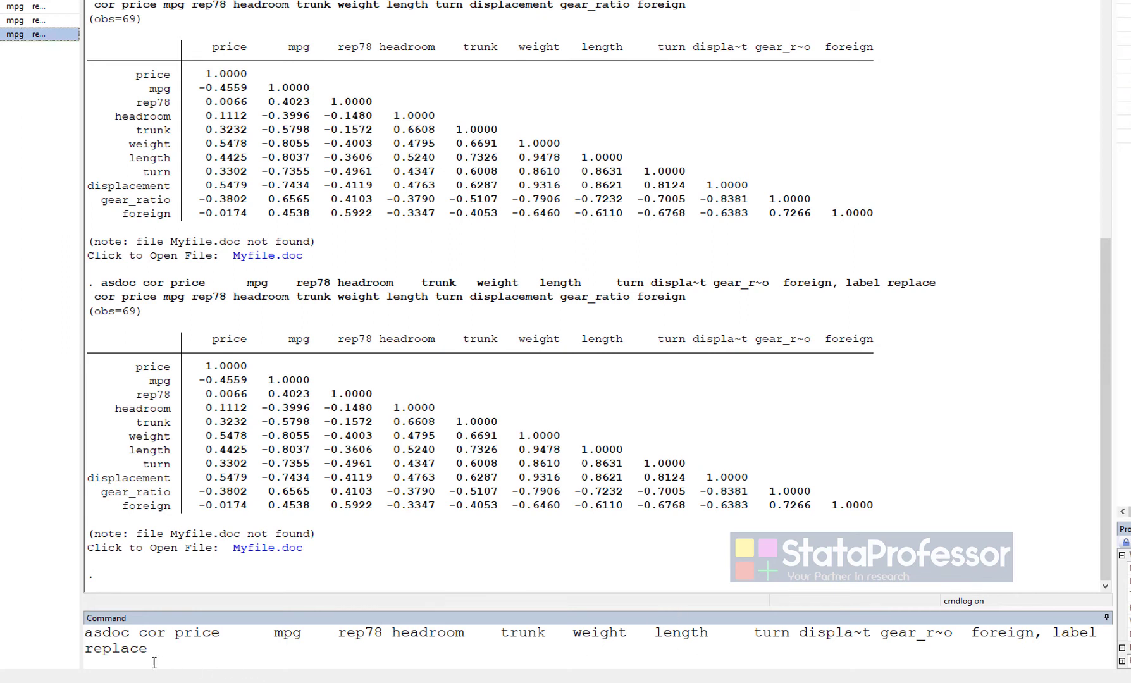
pyautogui.click(138, 634)
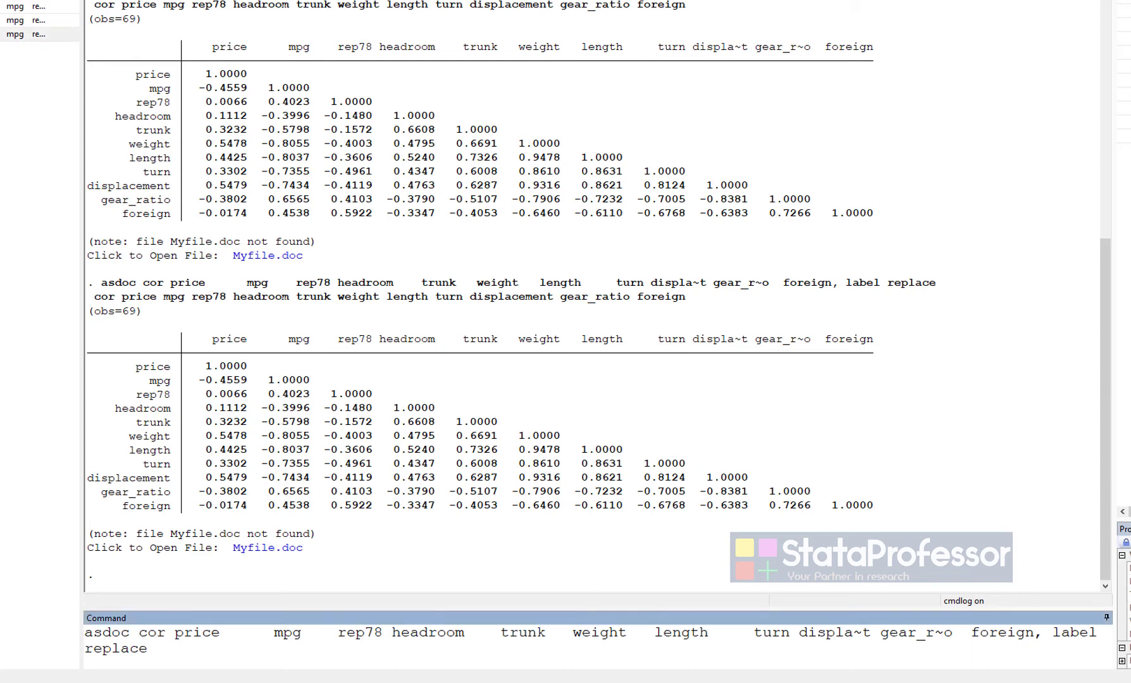
pyautogui.write('p')
pyautogui.write('wco')
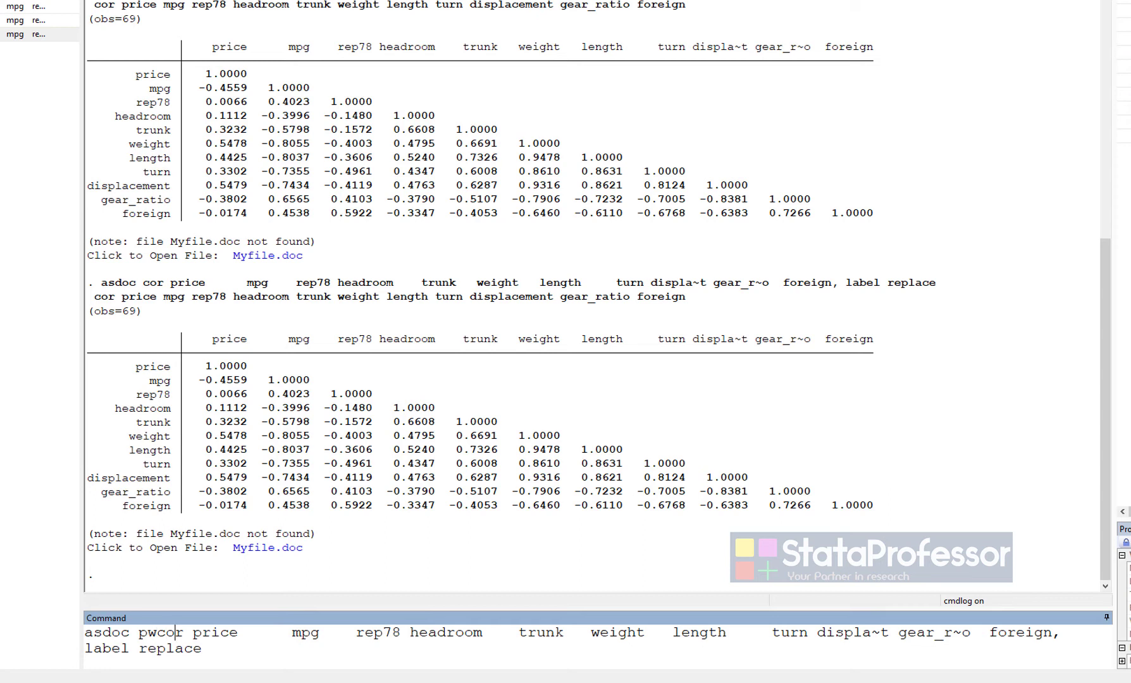
pyautogui.write('r')
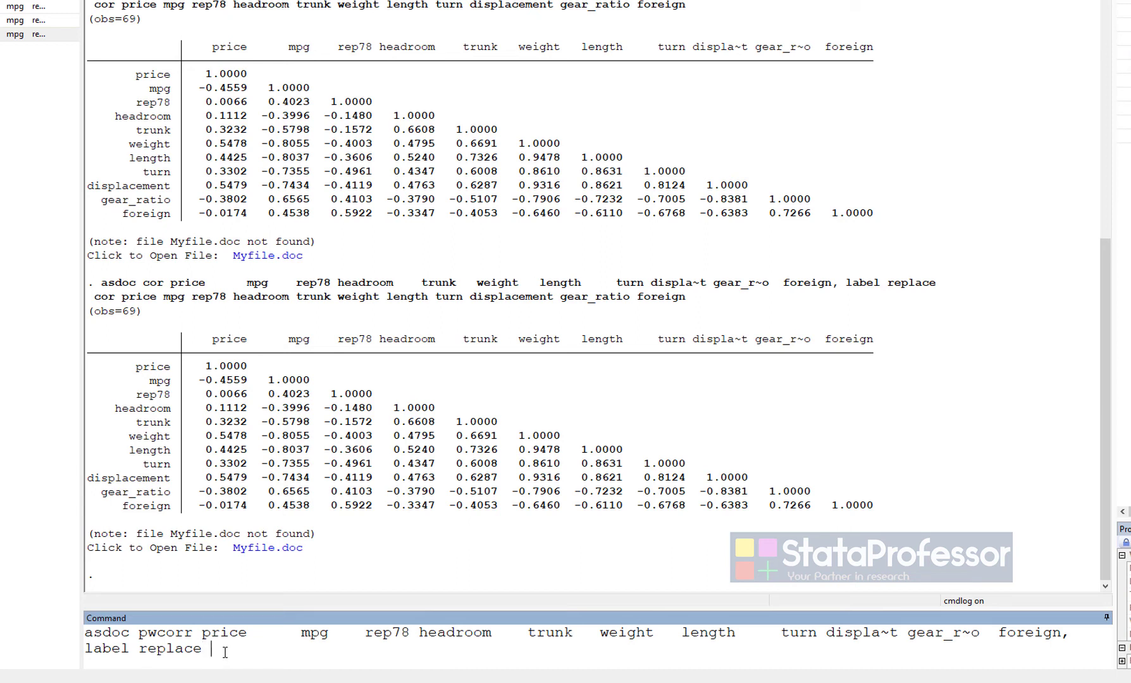
pyautogui.write('tar(.01')
pyautogui.press('Return')
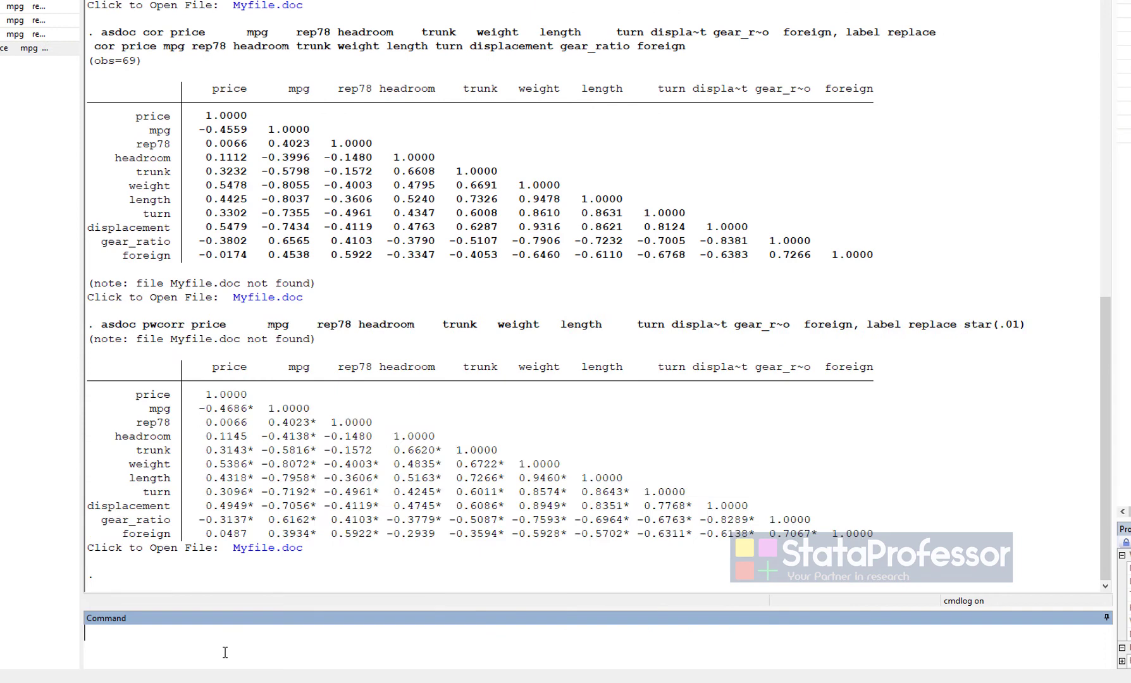
pyautogui.click(282, 548)
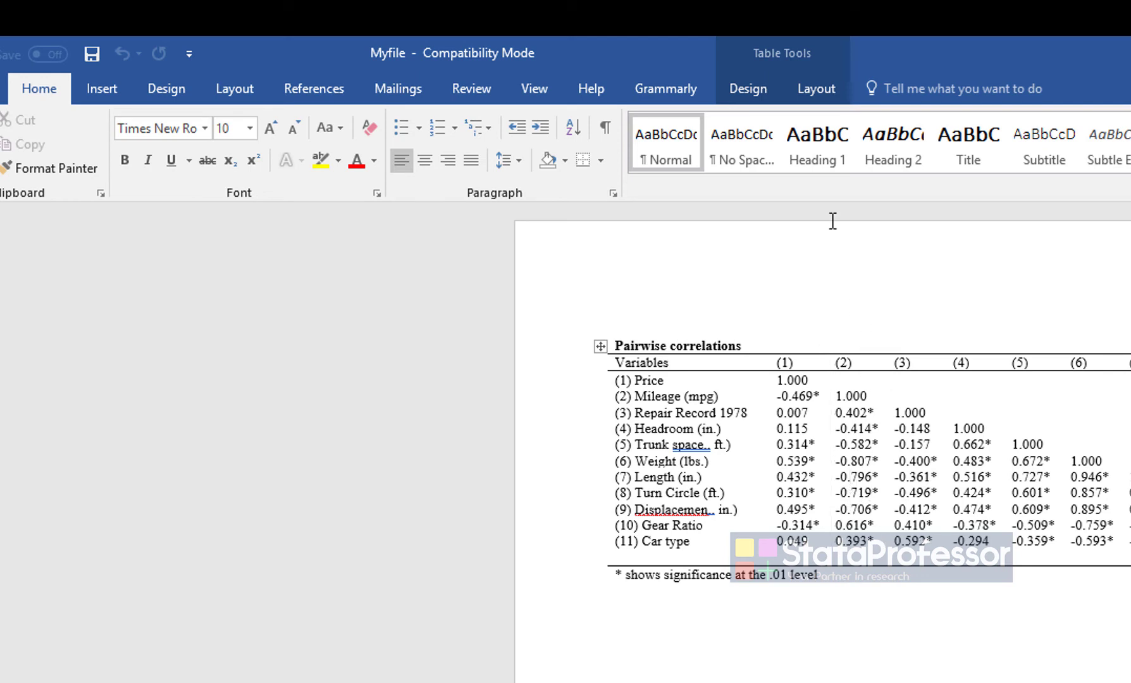
# - Try AutoFit Contents on the Pairwise correlations table, select the first column, then undo the resize
pyautogui.click(815, 92)
pyautogui.click(625, 168)
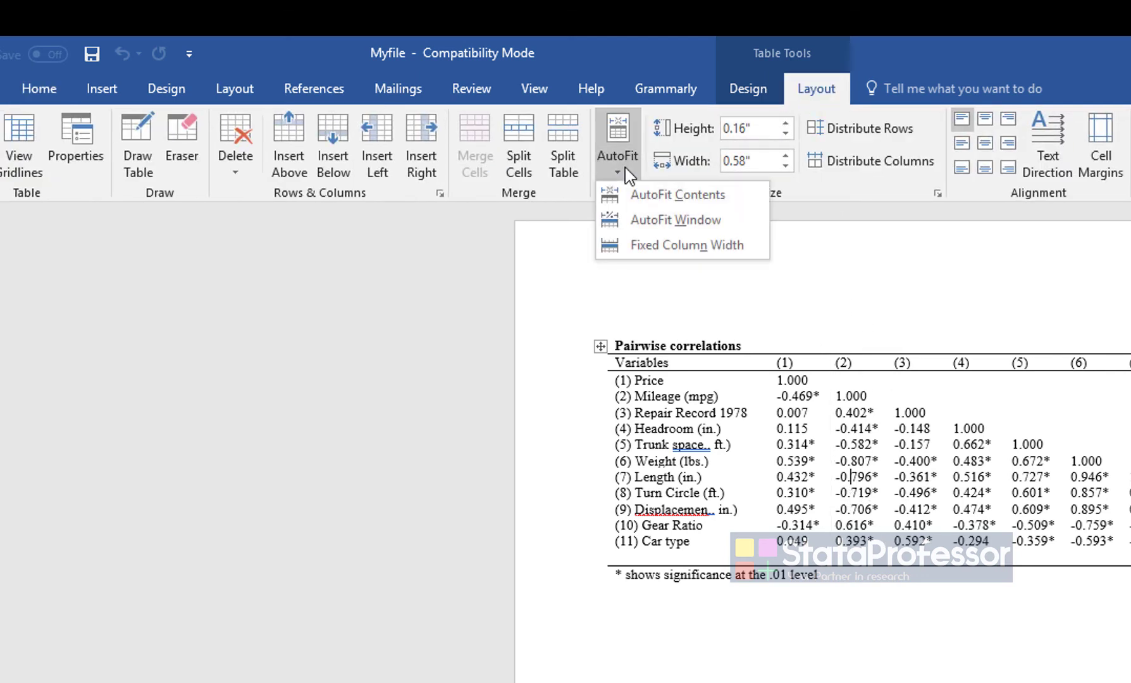
pyautogui.click(665, 196)
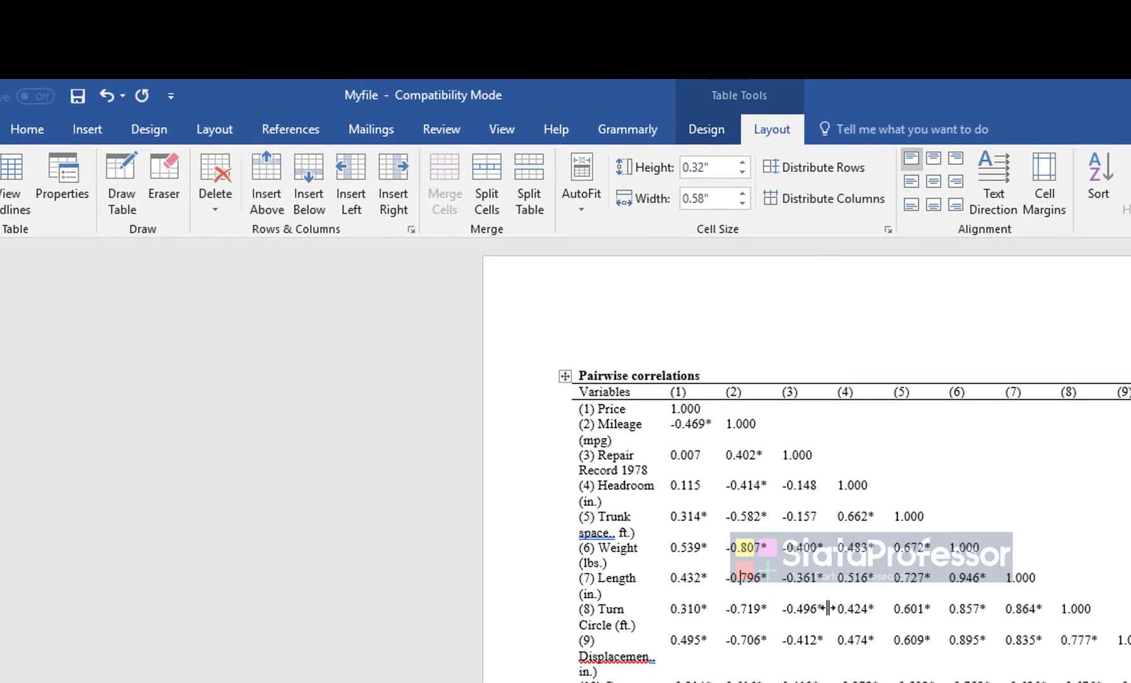
pyautogui.moveTo(609, 405); pyautogui.dragTo(614, 680)
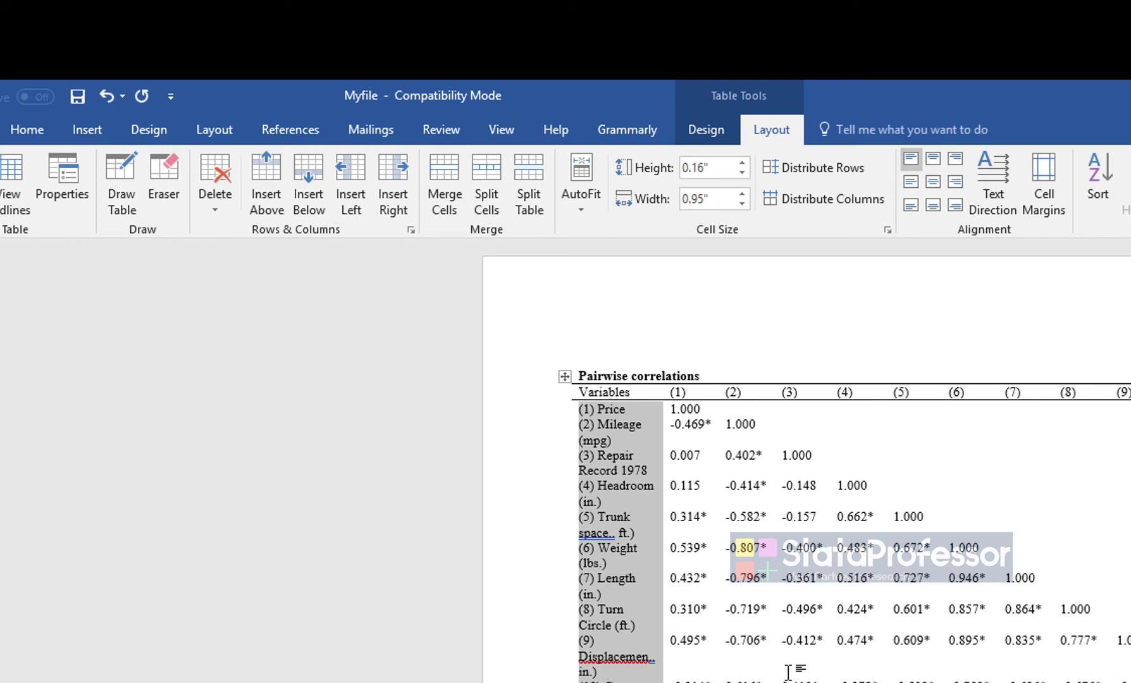
pyautogui.hotkey('ctrl', 'z')
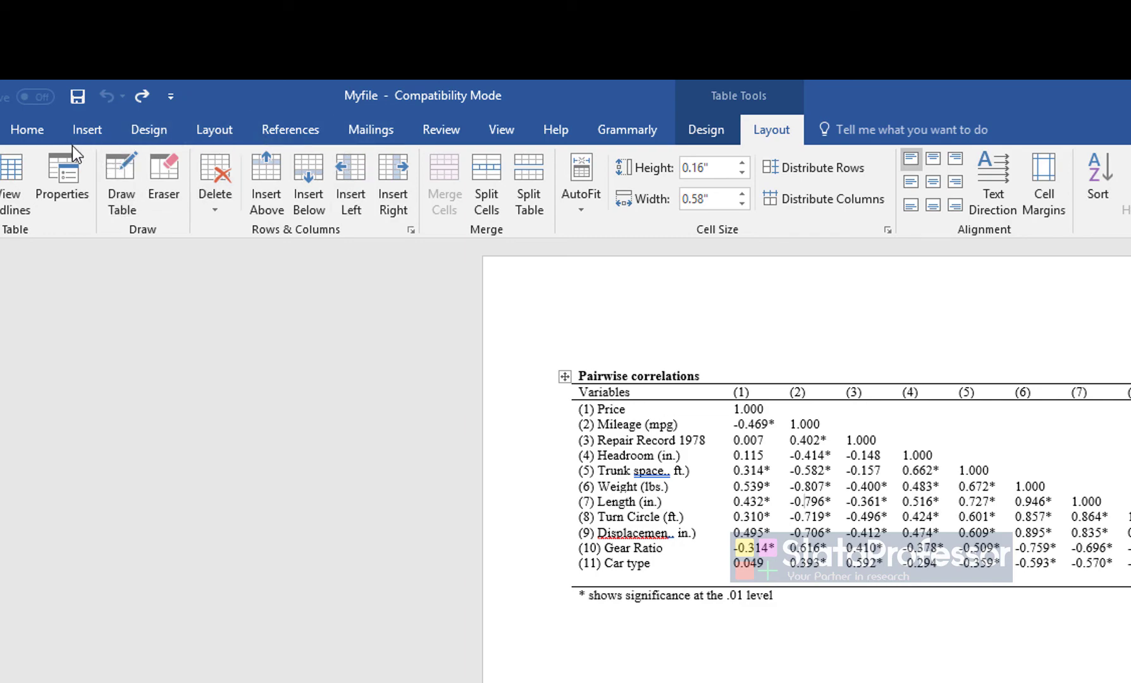
# - Switch the page to landscape orientation, then close Word without saving
pyautogui.click(204, 135)
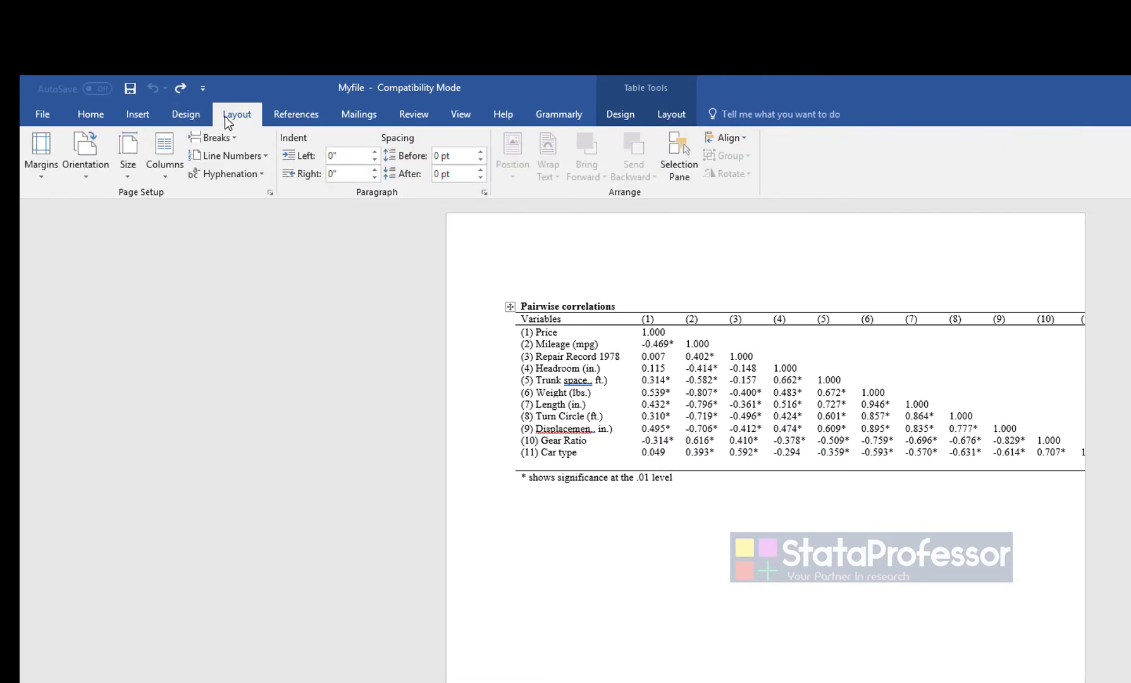
pyautogui.click(94, 176)
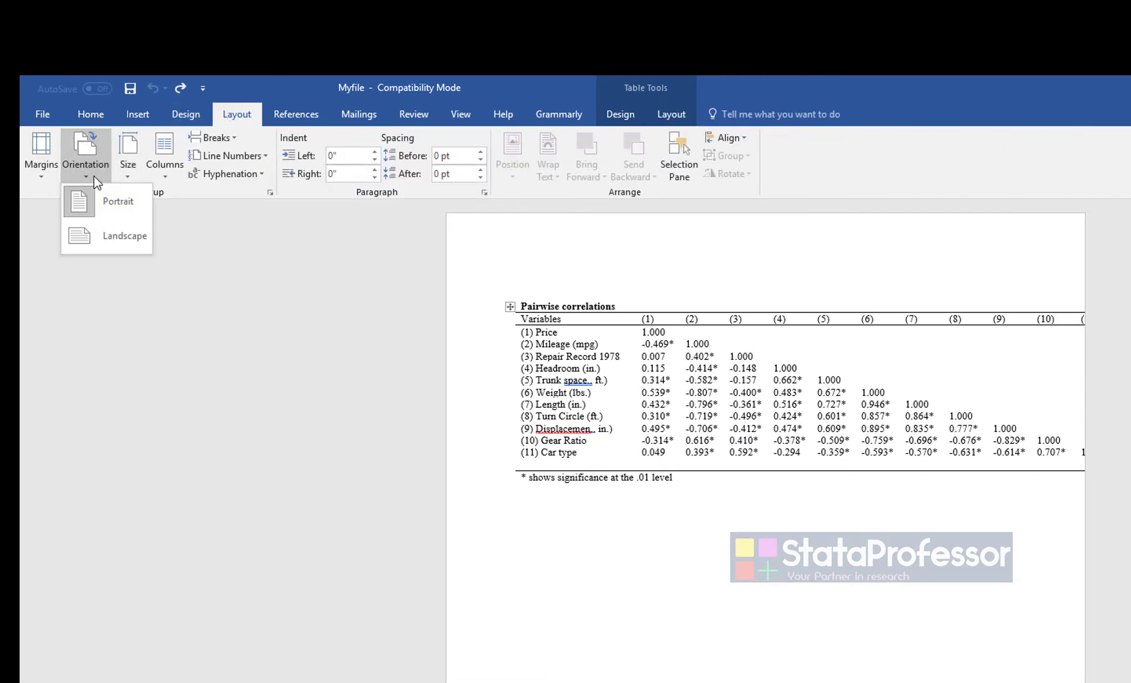
pyautogui.click(120, 238)
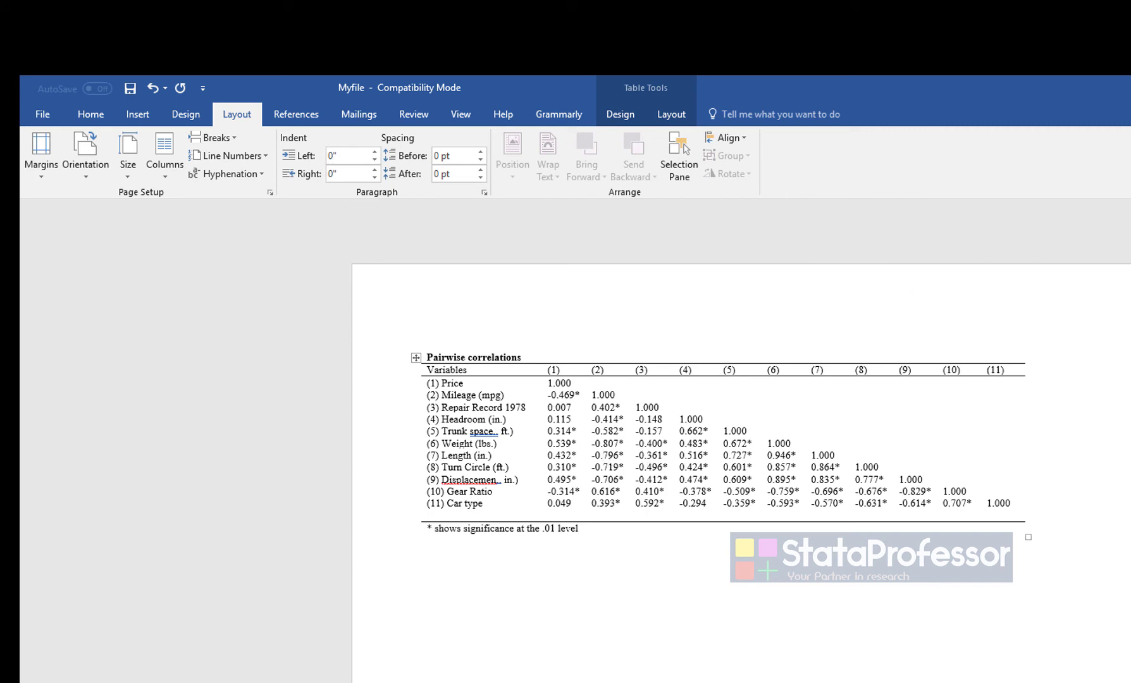
pyautogui.hotkey('alt', 'F4')
pyautogui.click(772, 568)
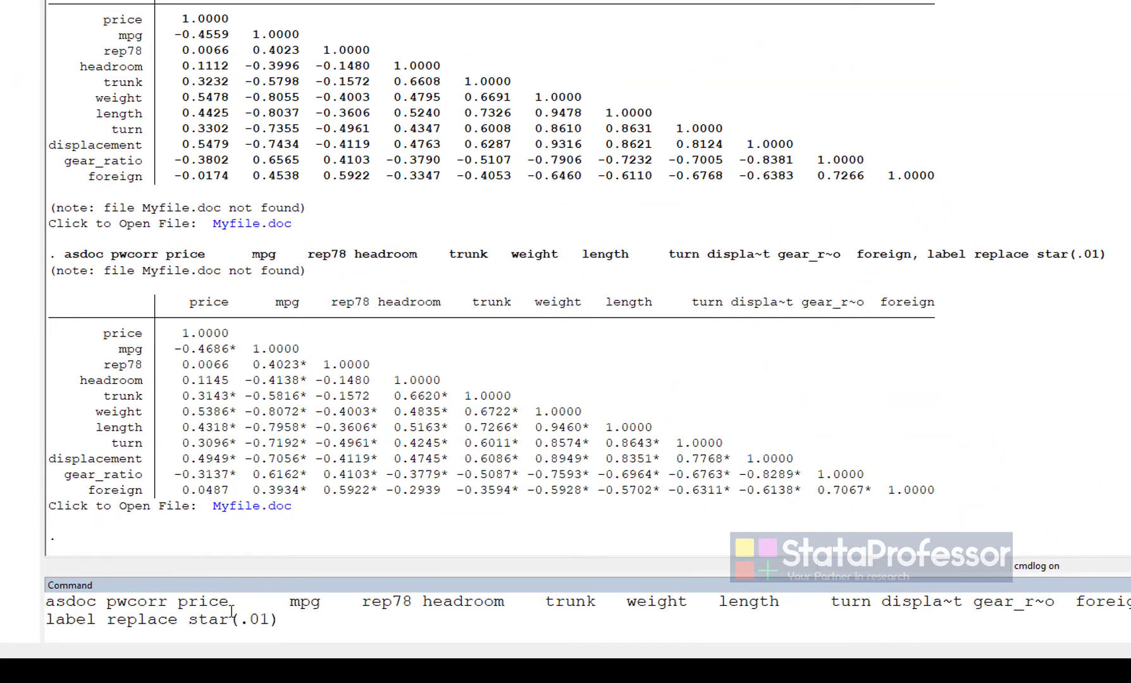
# - Rerun the asdoc pwcorr export with dec(2) for two decimals and open Myfile.doc
pyautogui.click(293, 620)
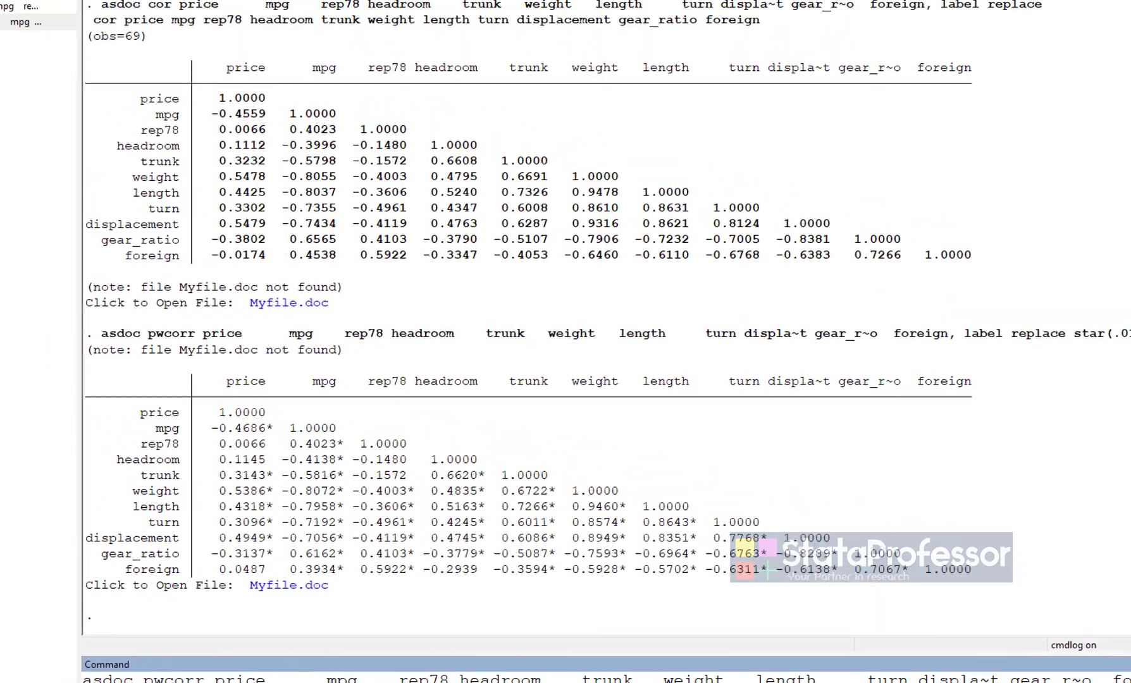
pyautogui.write('dec')
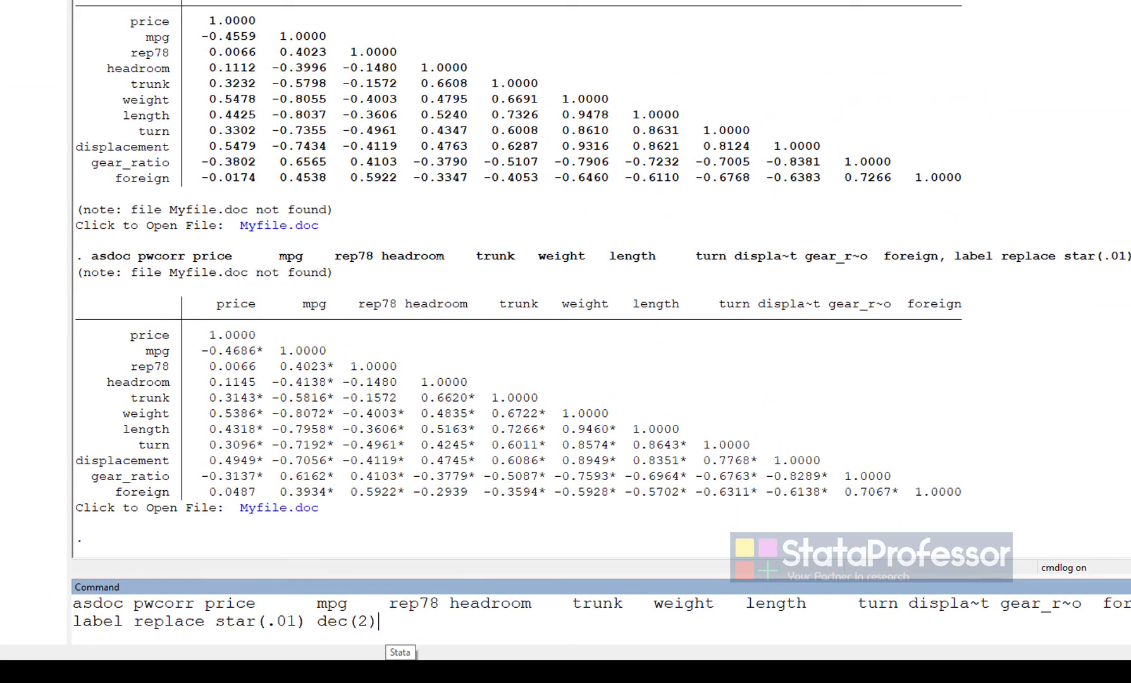
pyautogui.write('(2)')
pyautogui.press('Return')
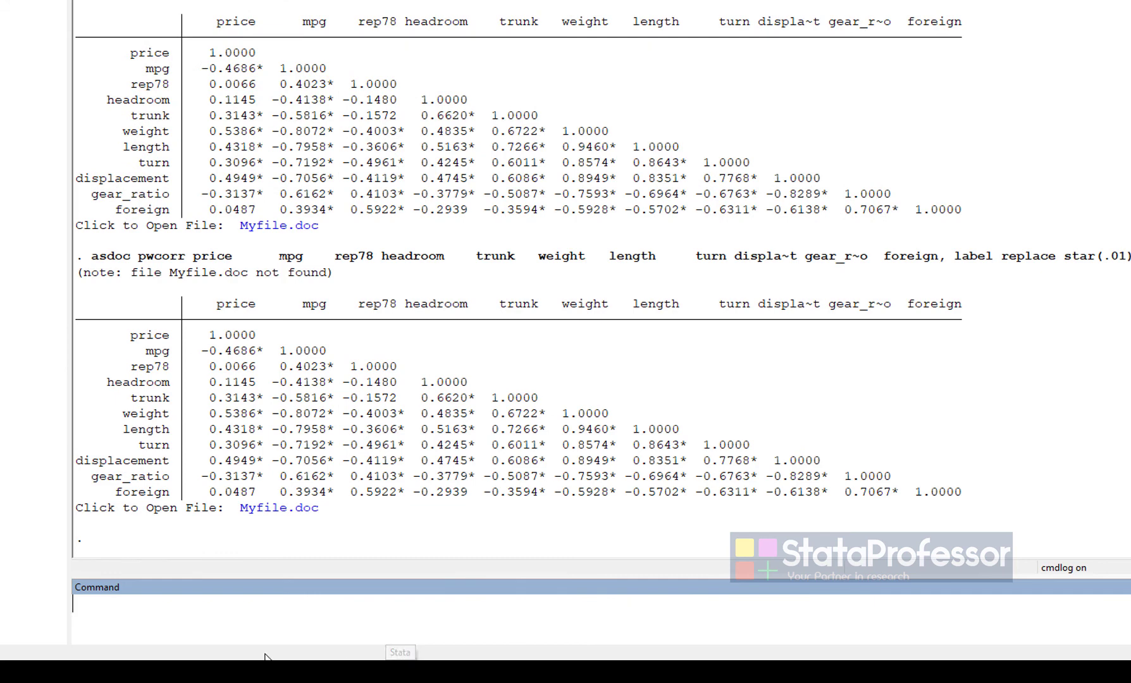
pyautogui.click(286, 508)
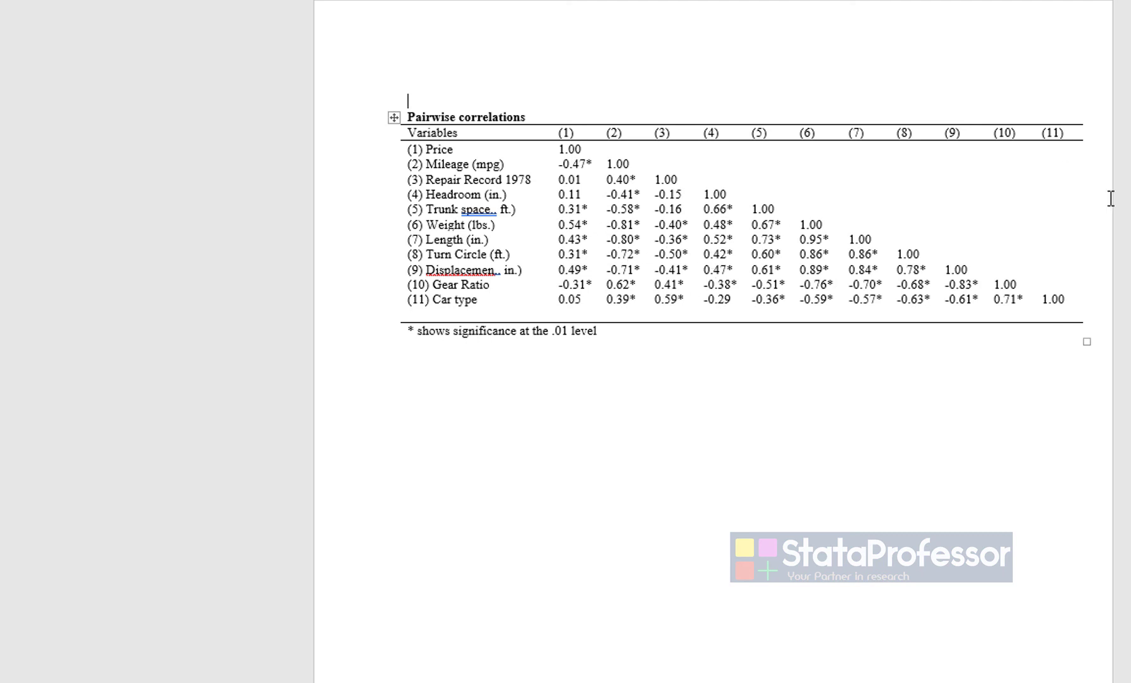
# - Close Myfile.doc in Word, with its two-decimal starred table, without saving
pyautogui.hotkey('alt', 'F4')
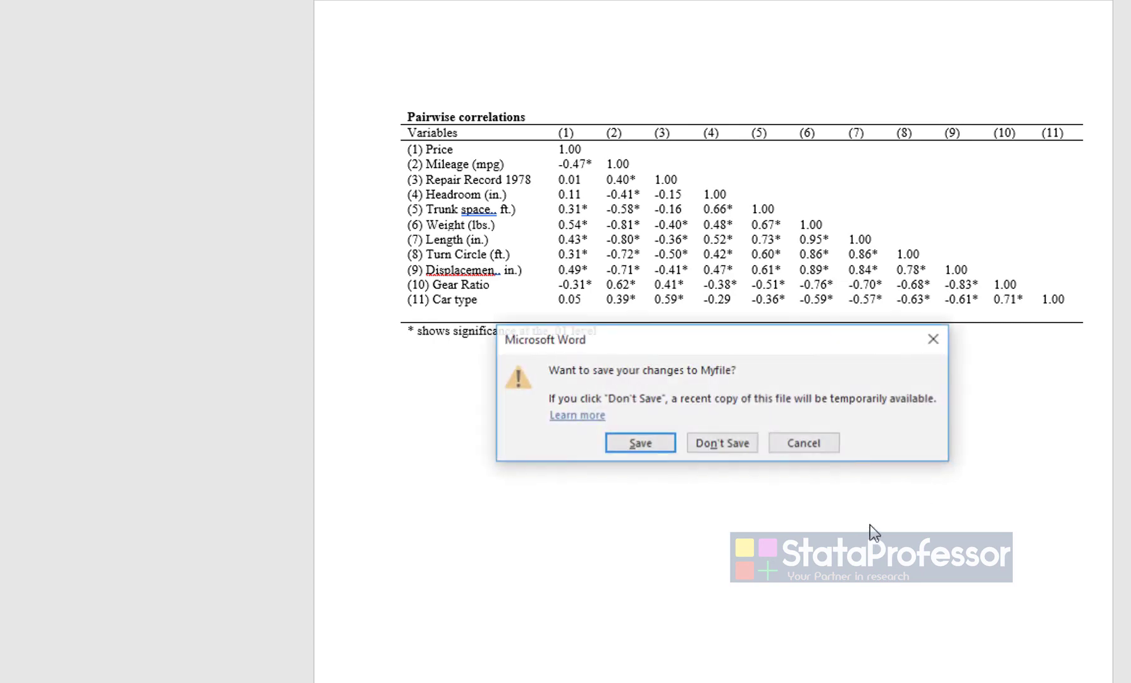
pyautogui.click(707, 441)
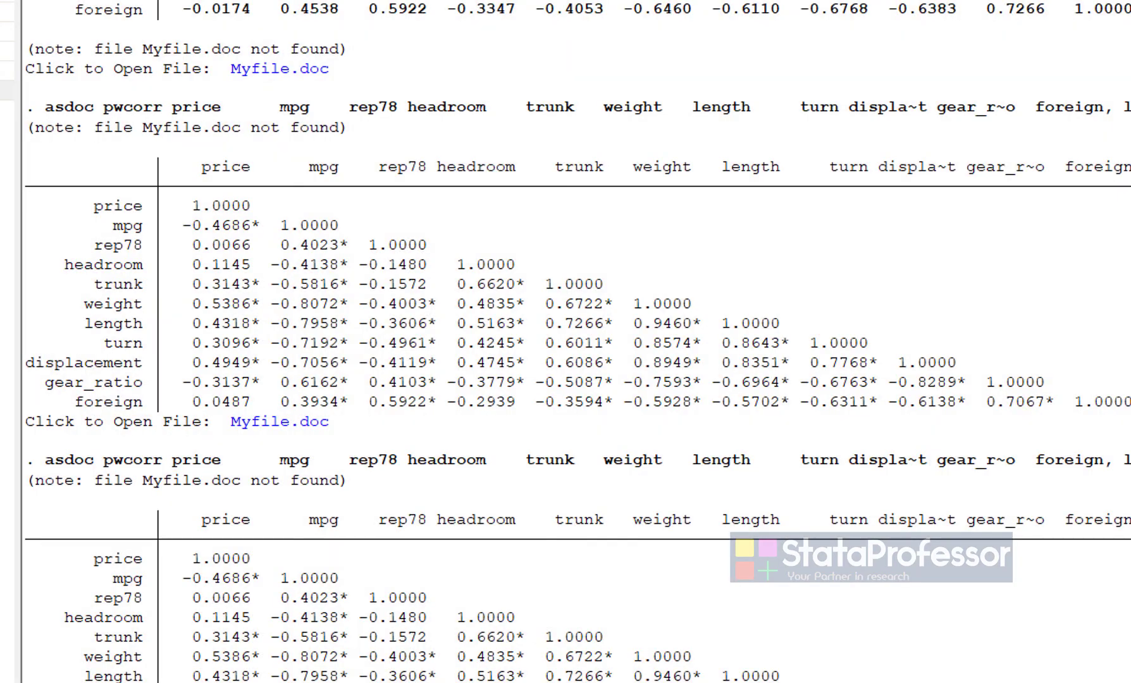